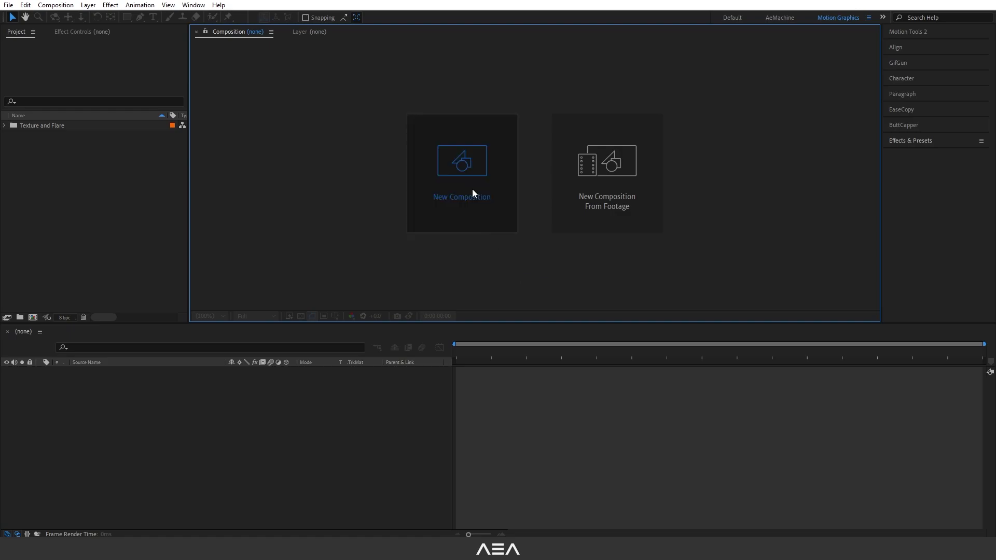
Create a 1920 x 1080 composition at 24 fps, 10 seconds long, named Ocean Planet
{"action": "left_click", "coordinate": [472, 189]}
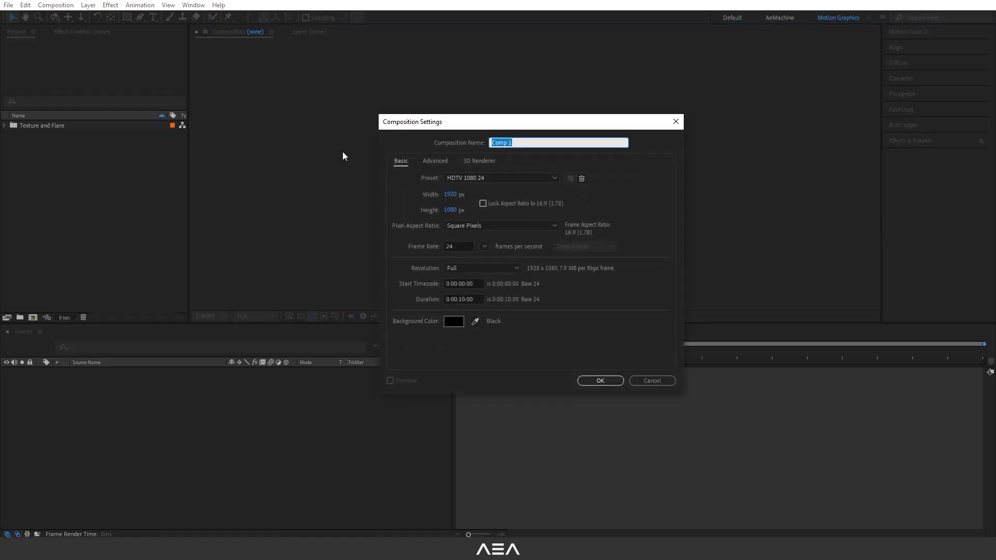
{"action": "type", "text": "Ocean Planet"}
{"action": "left_click", "coordinate": [602, 382]}
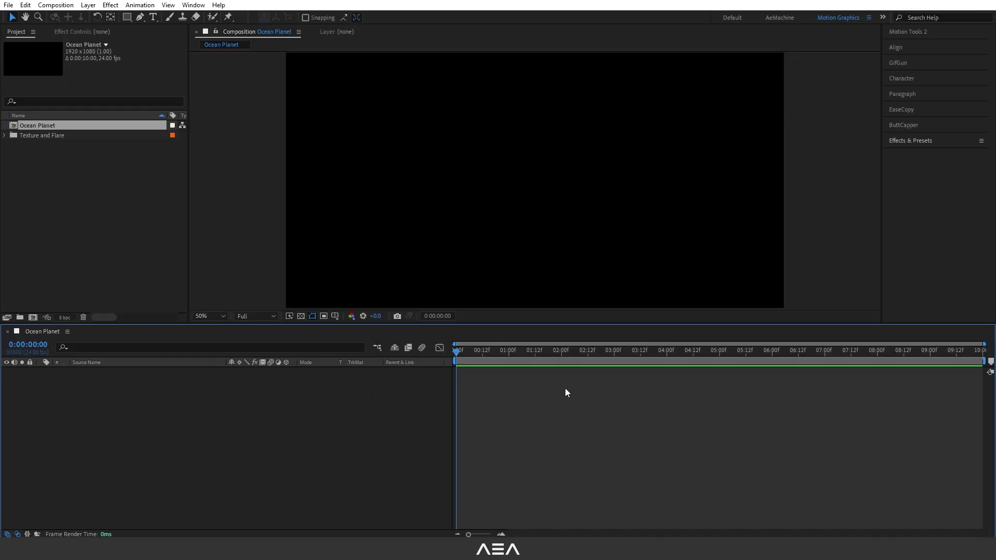
Add a composition-sized solid layer named Orb
{"action": "right_click", "coordinate": [143, 423]}
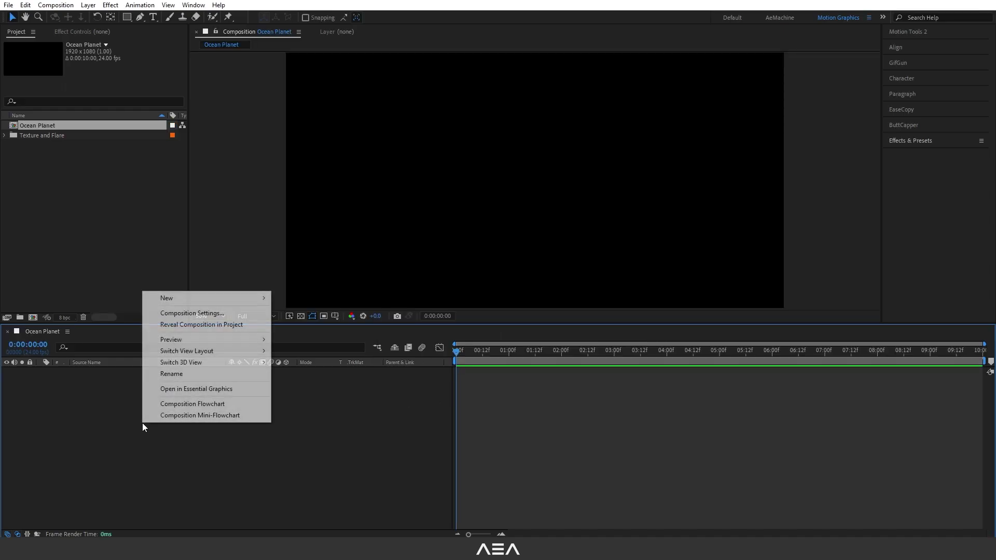
{"action": "mouse_move", "coordinate": [244, 298]}
{"action": "left_click", "coordinate": [310, 324]}
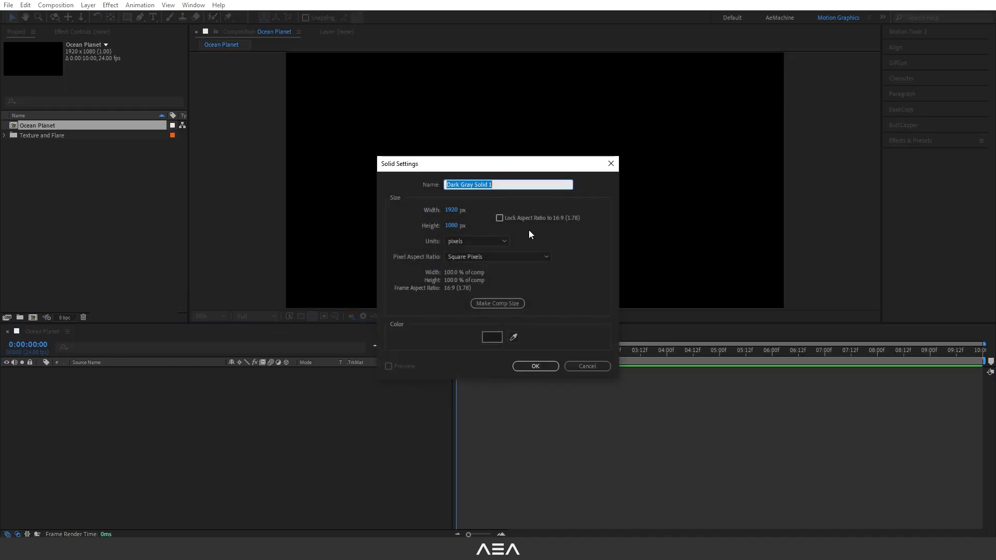
{"action": "type", "text": "Orb"}
{"action": "left_click", "coordinate": [535, 364]}
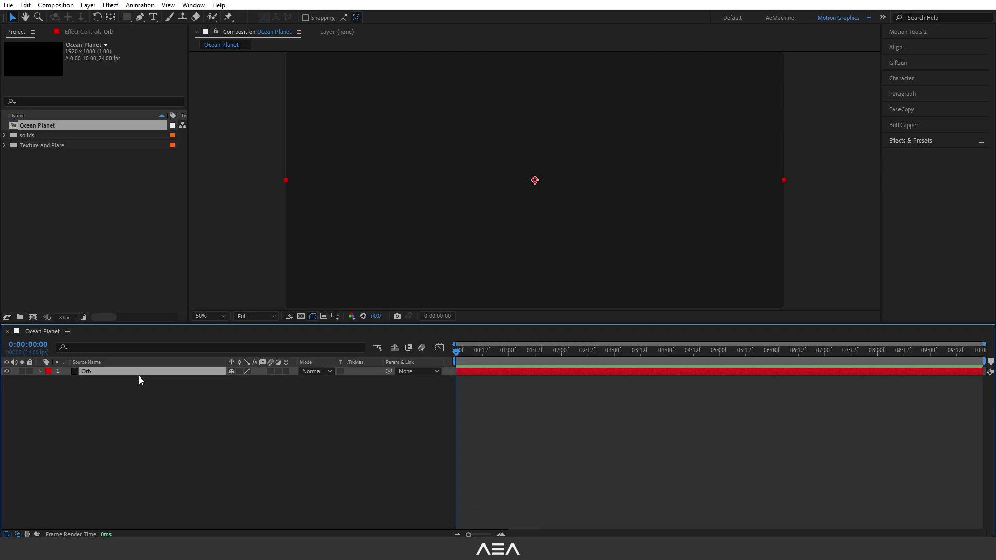
Find the VC Orb effect and apply it to the Orb layer
{"action": "left_click", "coordinate": [916, 141]}
{"action": "left_click", "coordinate": [917, 152]}
{"action": "type", "text": "vc orb"}
{"action": "left_click", "coordinate": [917, 173]}
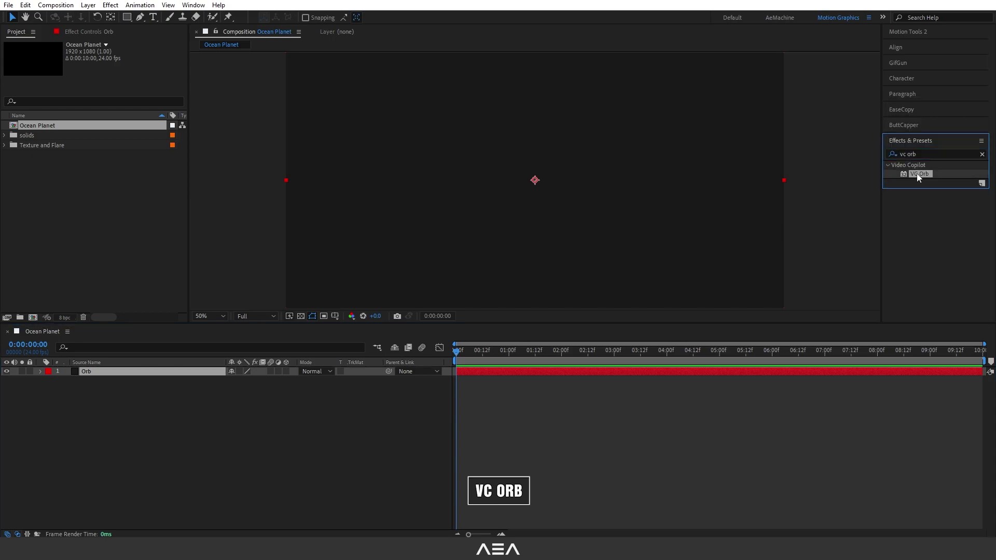
{"action": "double_click", "coordinate": [917, 174]}
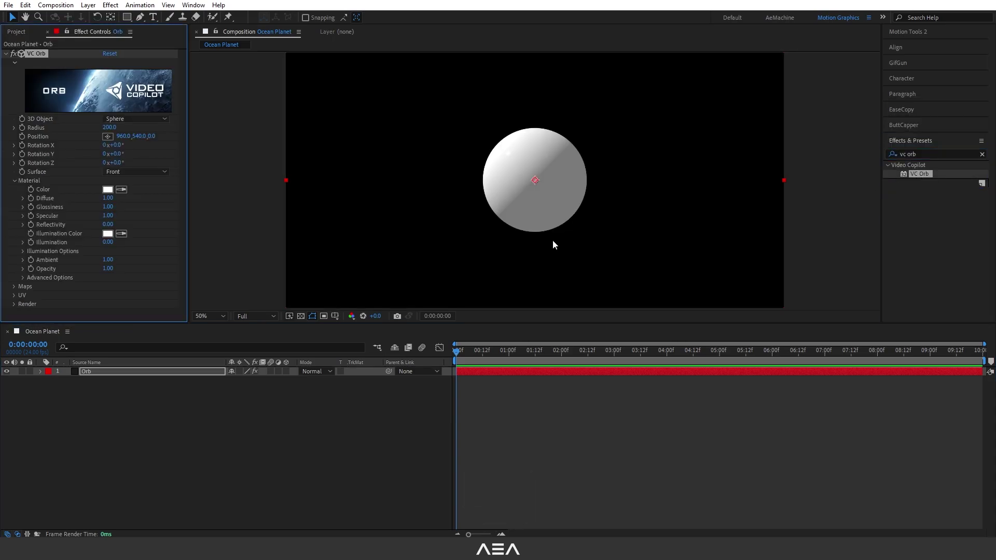
Add a two-node camera with the custom 75.94 mm focal length to the composition
{"action": "right_click", "coordinate": [156, 428]}
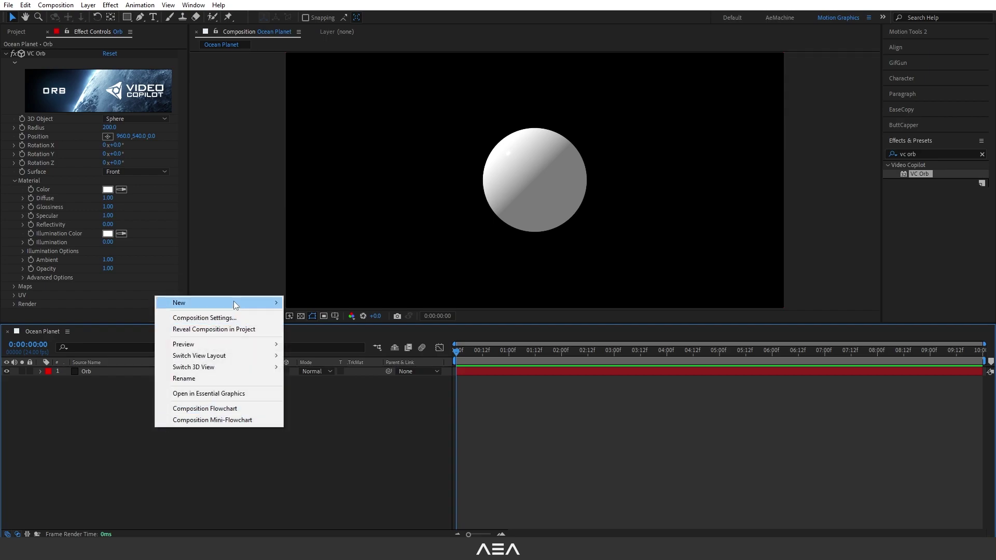
{"action": "mouse_move", "coordinate": [238, 302]}
{"action": "left_click", "coordinate": [311, 351]}
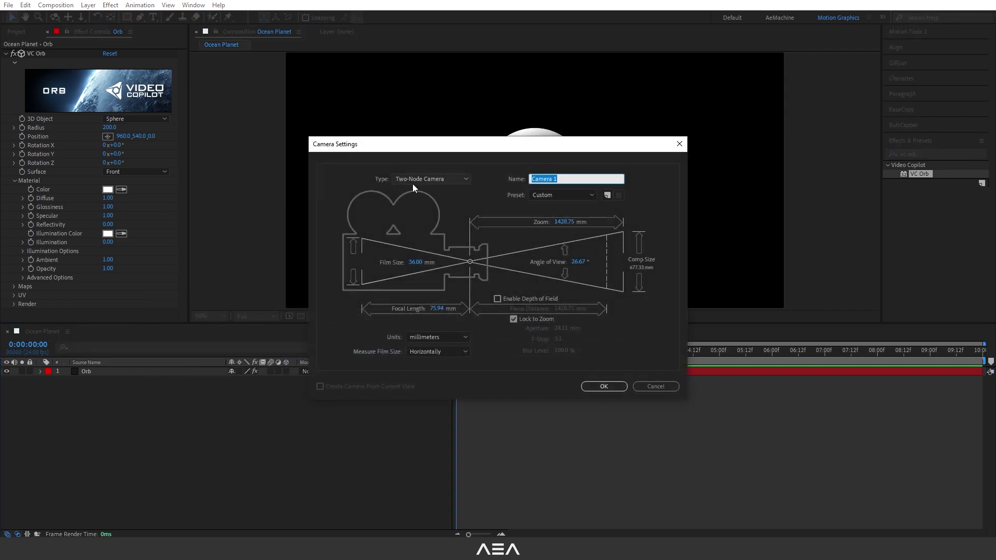
{"action": "left_click", "coordinate": [605, 387]}
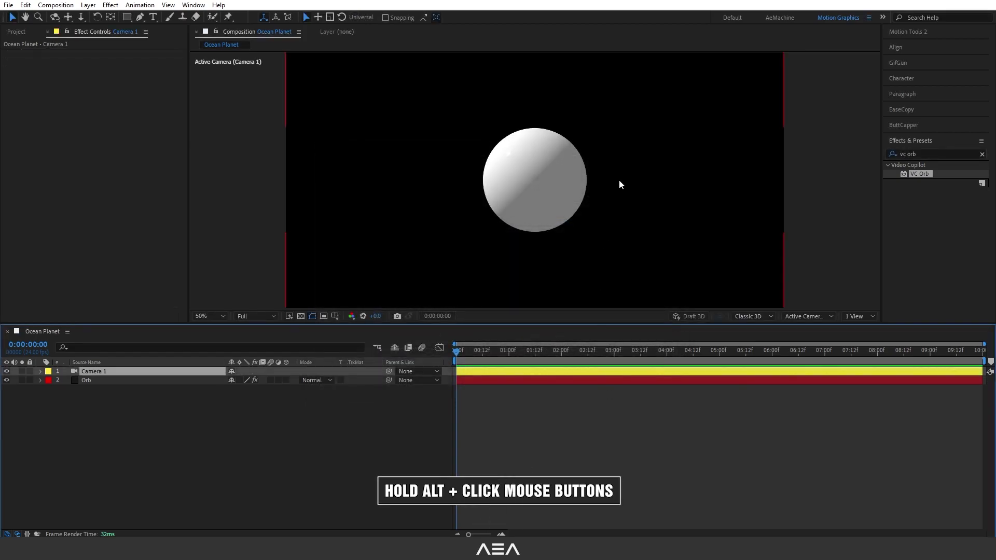
Move the camera closer to the orb so that the sphere fills most of the frame height
{"action": "left_click_drag", "start_coordinate": [623, 162], "coordinate": [705, 45]}
{"action": "left_click_drag", "start_coordinate": [630, 188], "coordinate": [680, 151]}
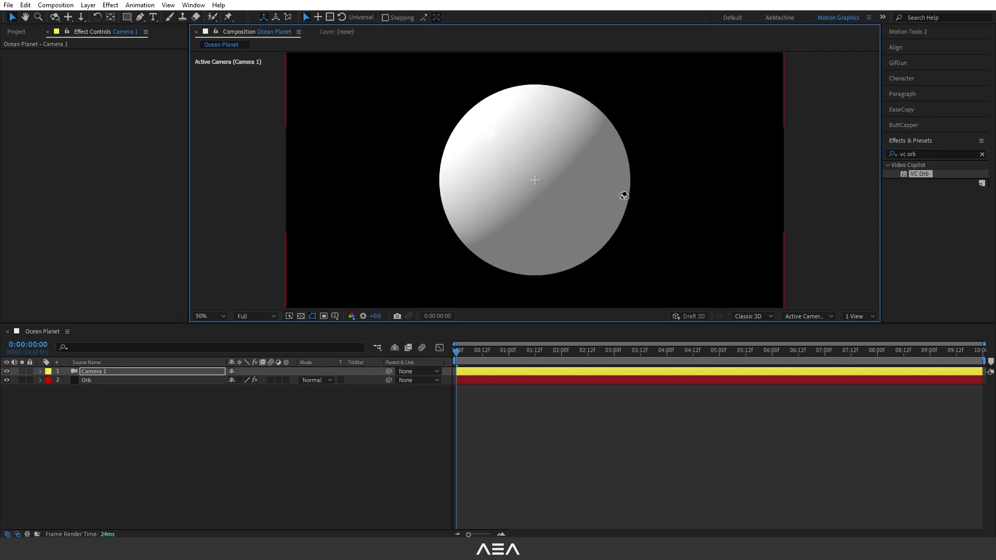
{"action": "left_click_drag", "start_coordinate": [616, 191], "coordinate": [695, 171]}
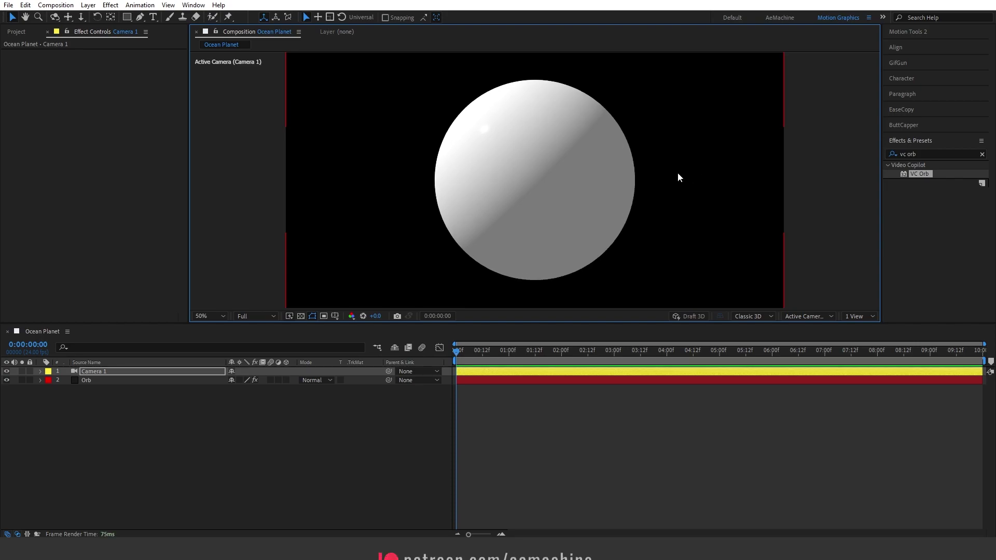
Add a white parallel light with 100% intensity and 50% shadow darkness
{"action": "right_click", "coordinate": [73, 421]}
{"action": "mouse_move", "coordinate": [133, 297]}
{"action": "left_click", "coordinate": [227, 333]}
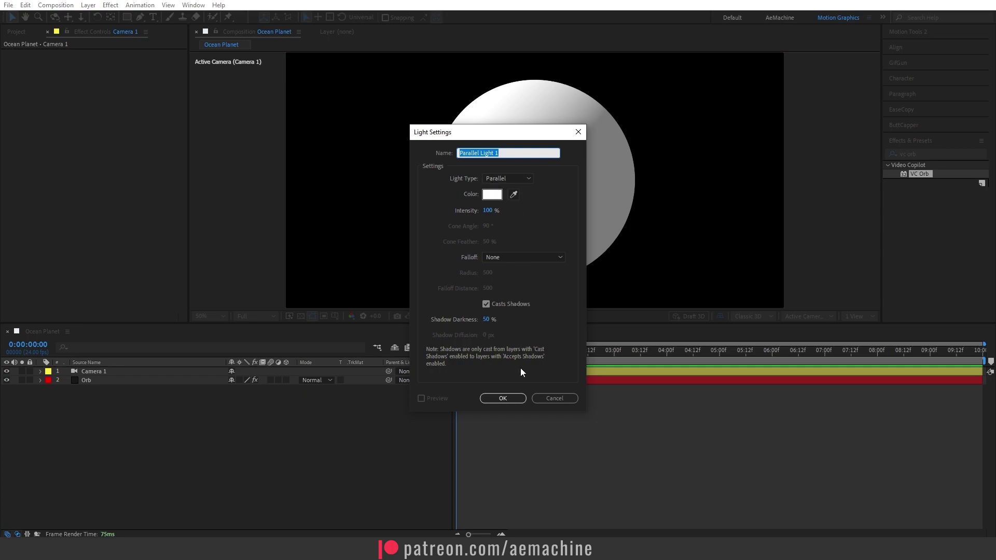
{"action": "left_click", "coordinate": [520, 398]}
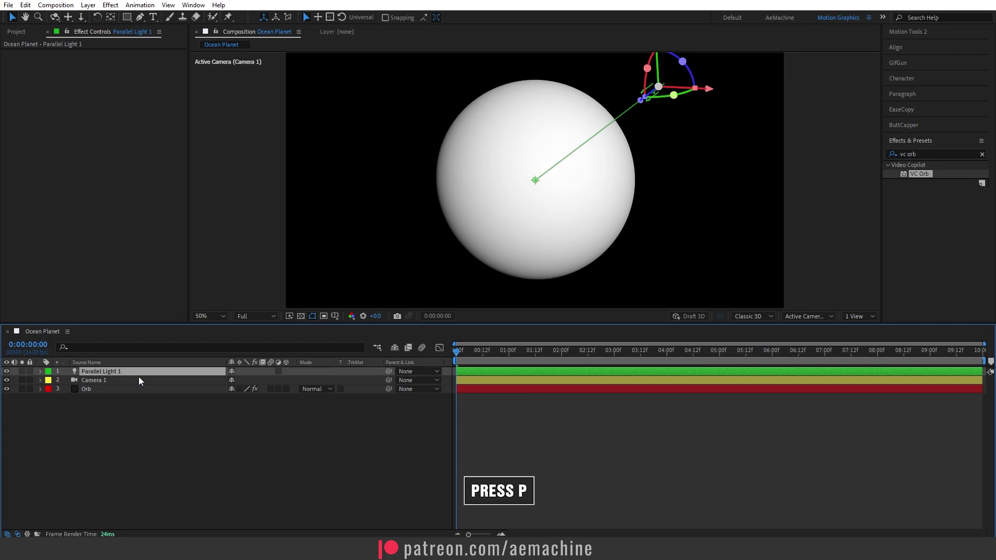
Reposition the parallel light to illuminate the orb from its upper-right side, leaving the lower-left side in shadow
{"action": "key", "text": "p"}
{"action": "key", "text": "comma"}
{"action": "mouse_move", "coordinate": [297, 377]}
{"action": "left_mouse_down"}
{"action": "mouse_move", "coordinate": [317, 379]}
{"action": "mouse_move", "coordinate": [135, 380]}
{"action": "mouse_move", "coordinate": [399, 381]}
{"action": "left_mouse_up"}
{"action": "mouse_move", "coordinate": [237, 380]}
{"action": "left_mouse_down"}
{"action": "mouse_move", "coordinate": [384, 387]}
{"action": "mouse_move", "coordinate": [258, 389]}
{"action": "left_mouse_up"}
{"action": "key", "text": "p"}
{"action": "key", "text": "period"}
{"action": "left_click", "coordinate": [110, 412]}
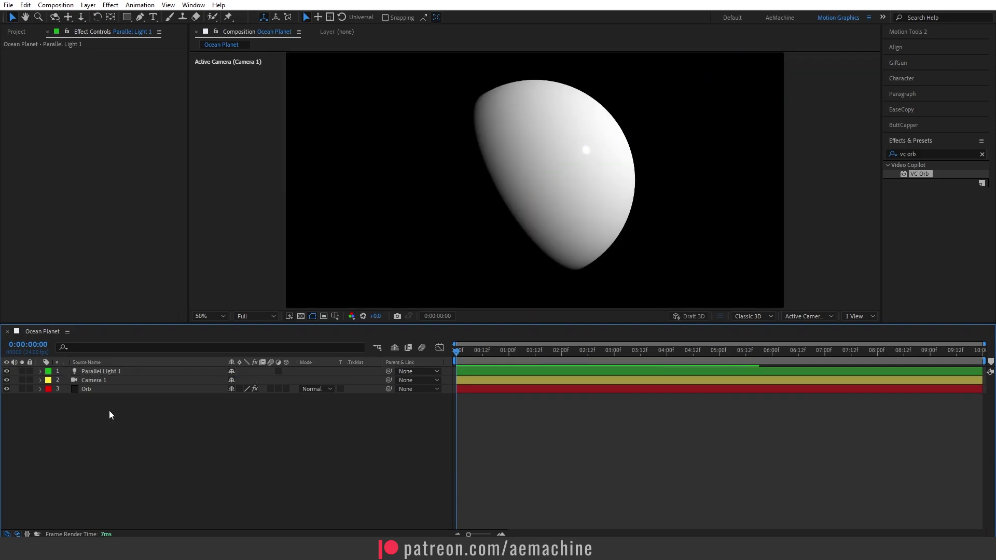
Set the Specular of the orb's VC Orb material to 0
{"action": "left_click", "coordinate": [88, 391]}
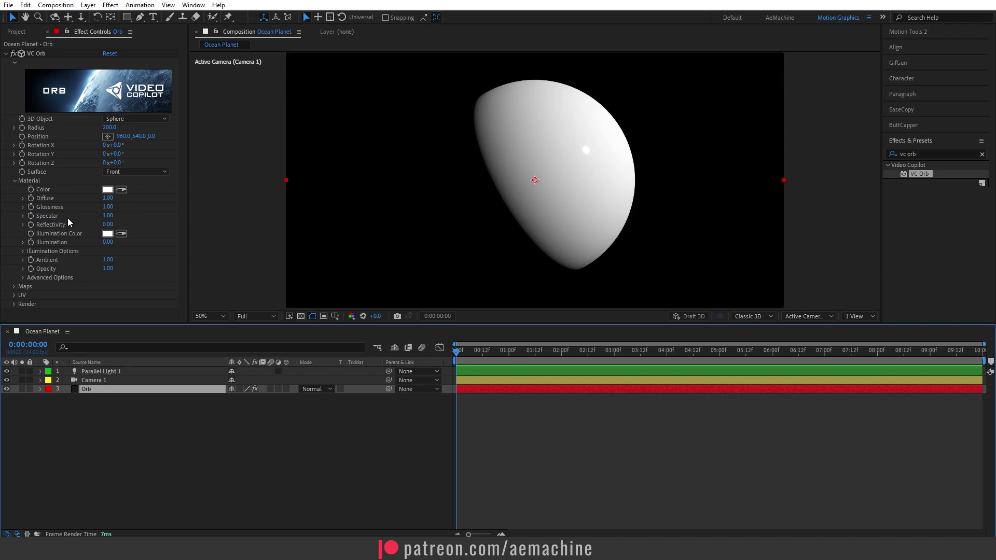
Examine the imported images and footage in the Texture and Flare folder
{"action": "left_click", "coordinate": [16, 32]}
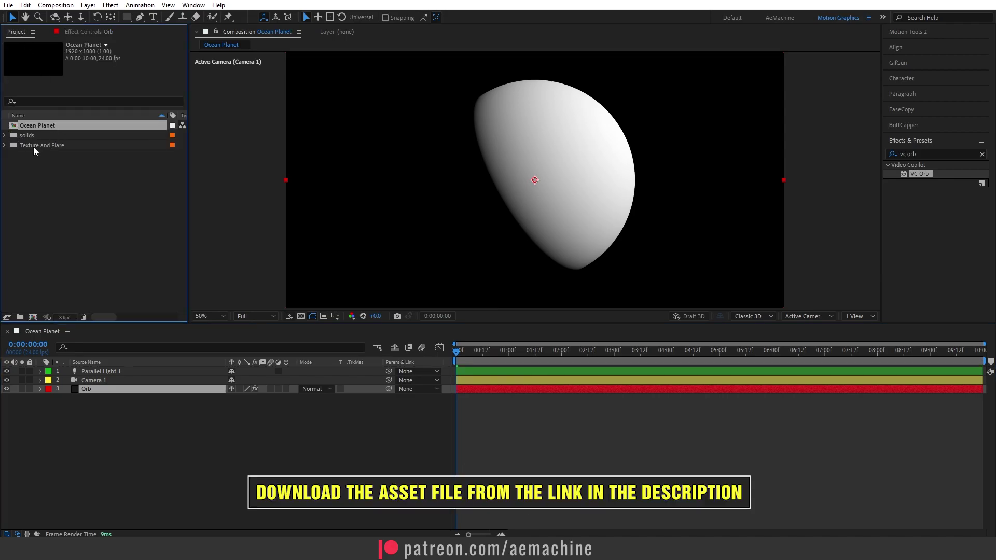
{"action": "left_click", "coordinate": [5, 145]}
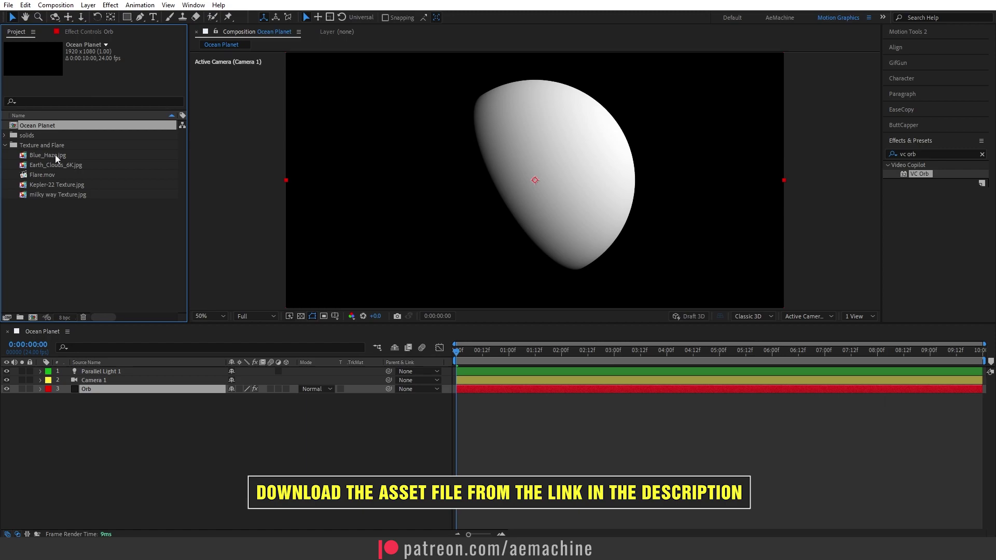
{"action": "left_click", "coordinate": [55, 155]}
{"action": "left_click", "coordinate": [73, 166]}
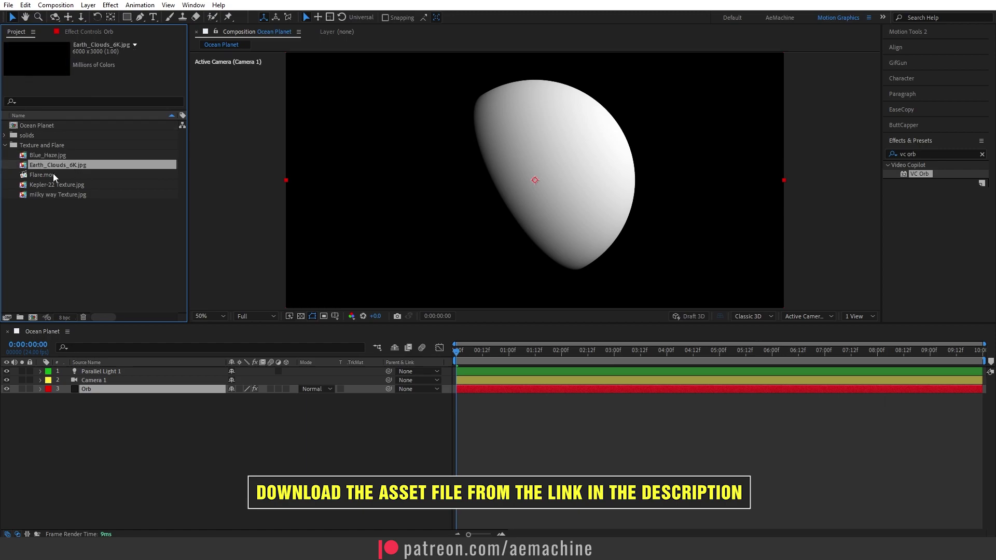
{"action": "left_click", "coordinate": [52, 174]}
{"action": "left_click", "coordinate": [75, 194]}
{"action": "left_click", "coordinate": [58, 183], "text": "ctrl"}
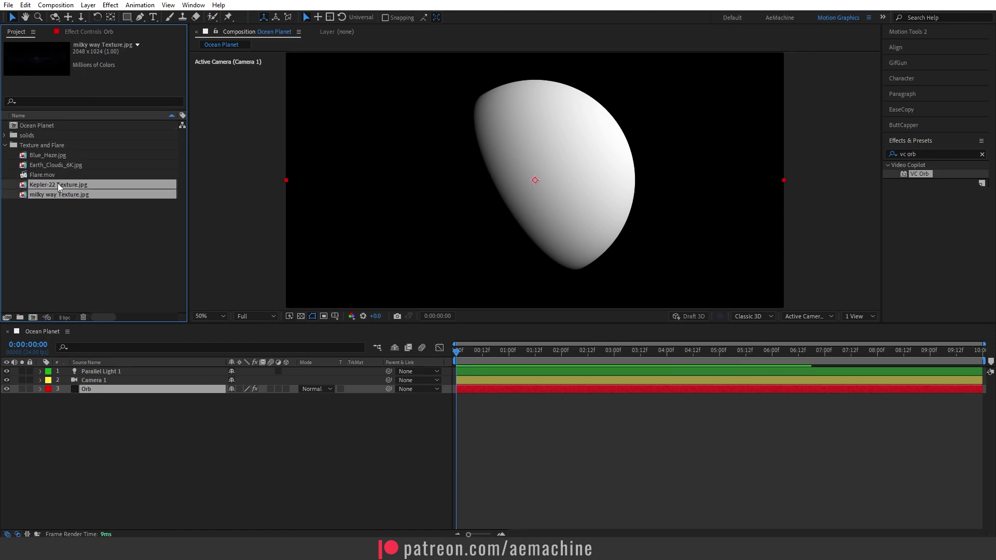
{"action": "left_click", "coordinate": [63, 174], "text": "ctrl"}
{"action": "left_click", "coordinate": [69, 166], "text": "ctrl"}
{"action": "left_click", "coordinate": [74, 194]}
{"action": "left_click", "coordinate": [56, 186]}
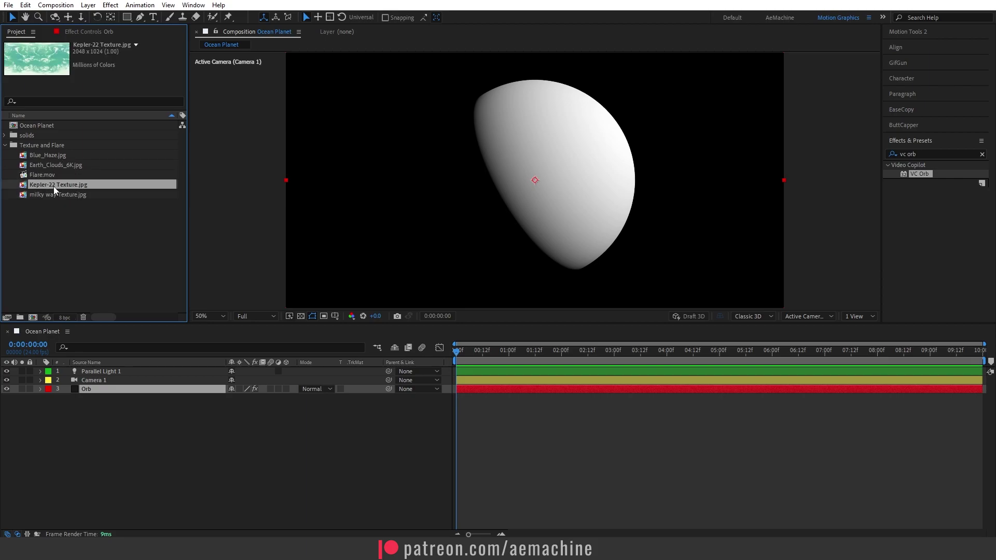
Add Kepler-22 Texture.jpg beneath the Orb layer and hide the texture layer
{"action": "left_click_drag", "start_coordinate": [74, 186], "coordinate": [145, 444]}
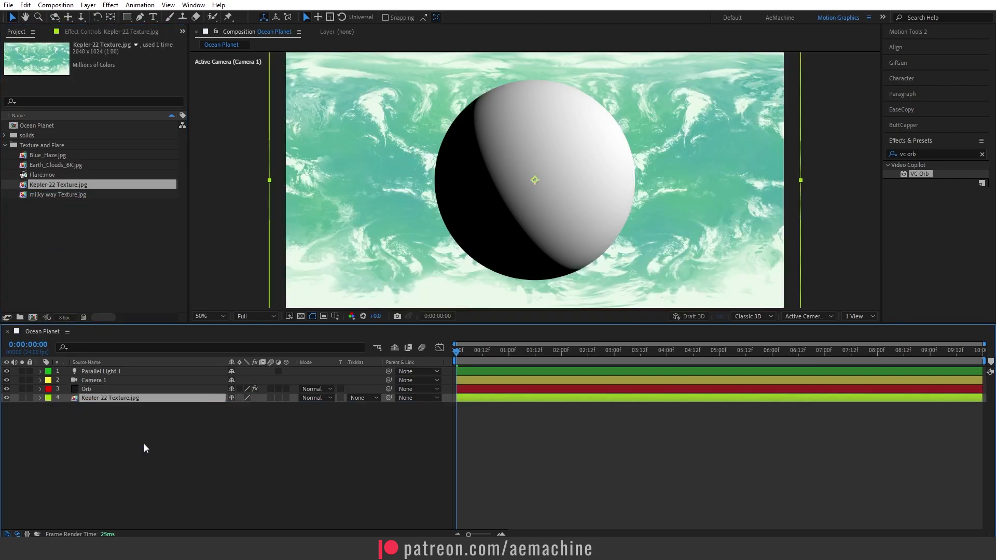
{"action": "left_click", "coordinate": [6, 398]}
{"action": "left_click", "coordinate": [74, 419]}
Assign Kepler-22 Texture.jpg as the orb's diffuse map layer and set Diffuse Gamma to 2.67
{"action": "left_click", "coordinate": [85, 392]}
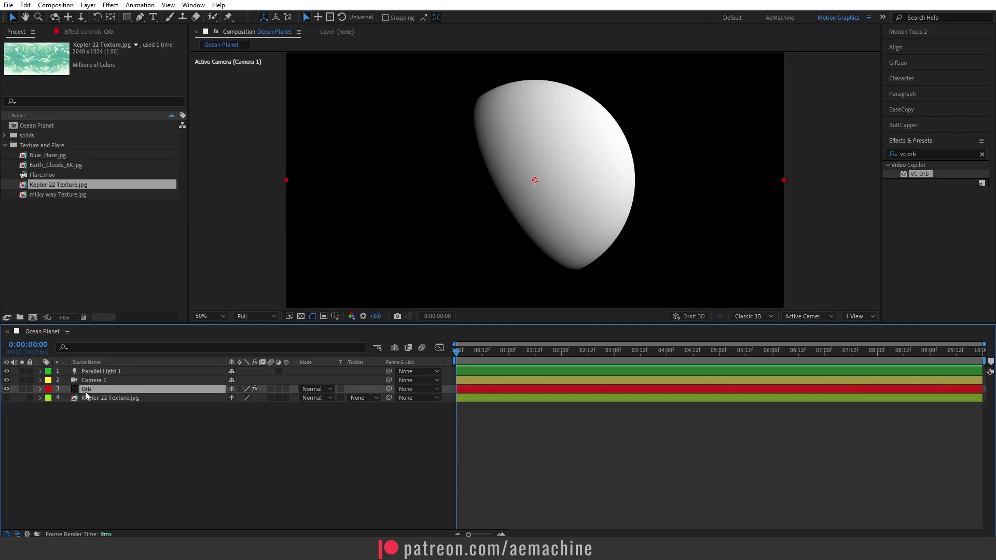
{"action": "left_click", "coordinate": [97, 31]}
{"action": "left_click", "coordinate": [14, 287]}
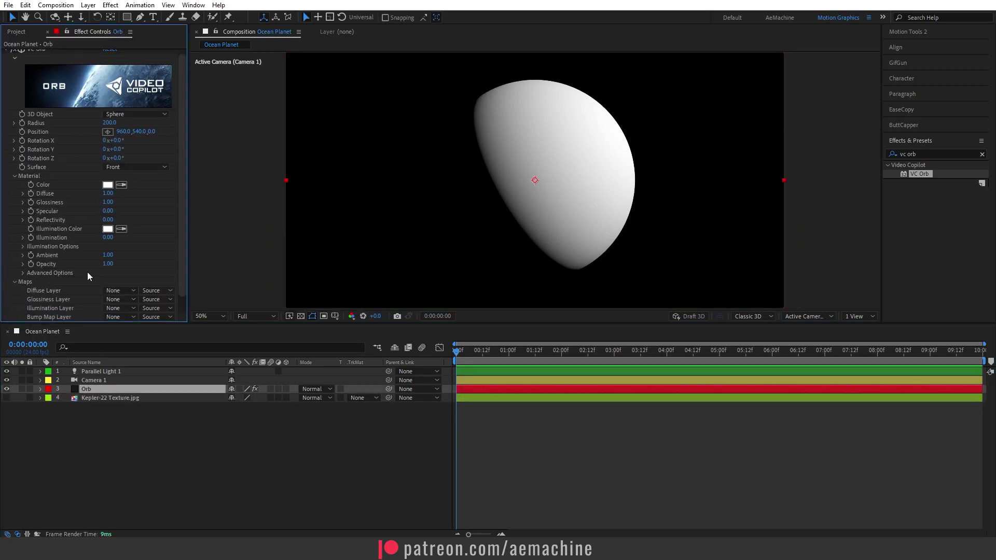
{"action": "scroll", "coordinate": [62, 289], "scroll_direction": "down", "scroll_amount": 1}
{"action": "left_click", "coordinate": [112, 274]}
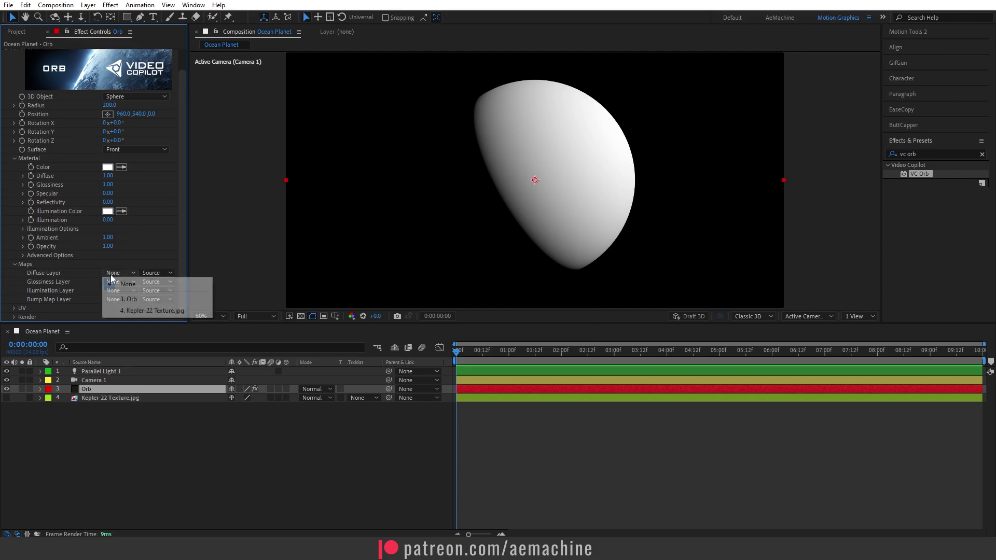
{"action": "left_click", "coordinate": [138, 312]}
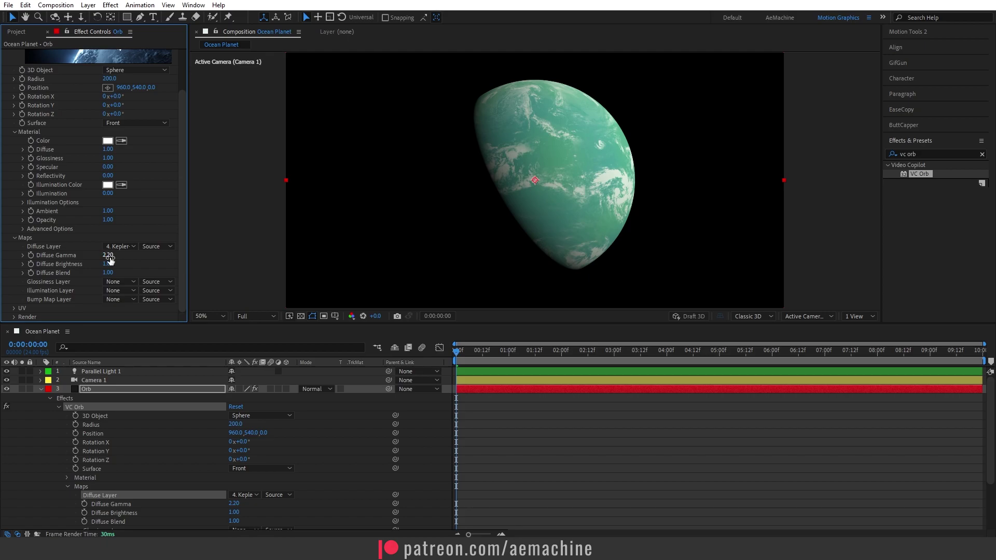
{"action": "left_click_drag", "start_coordinate": [110, 259], "coordinate": [135, 259]}
Assign Kepler-22 Texture.jpg as the orb's bump map layer with a Bump Map Intensity of 0.27
{"action": "left_click", "coordinate": [121, 299]}
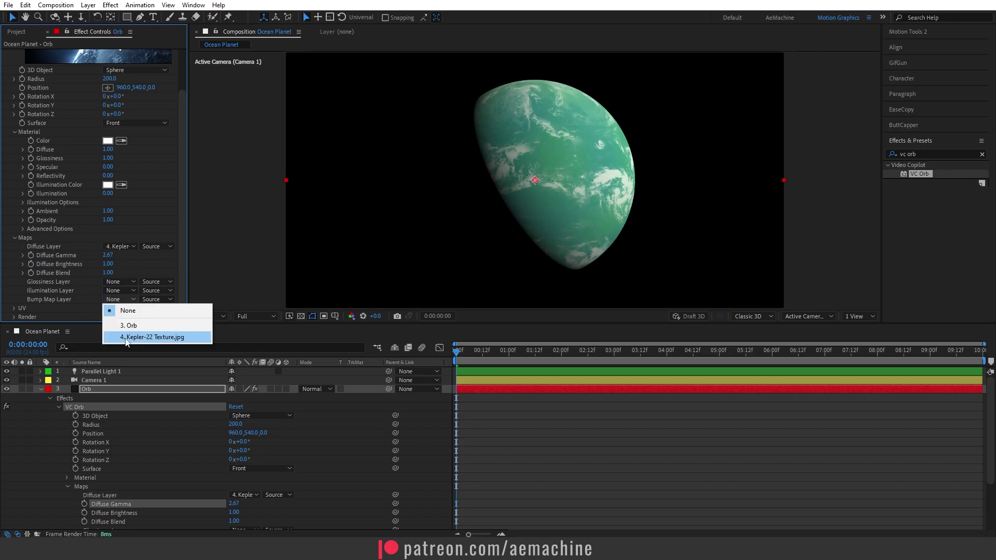
{"action": "left_click", "coordinate": [125, 337]}
{"action": "left_click", "coordinate": [73, 292]}
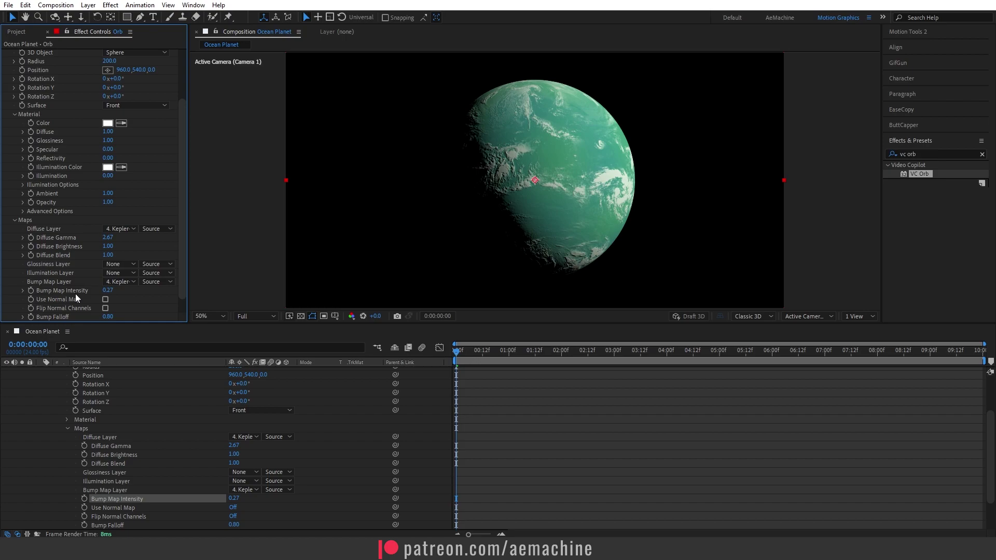
Raise the orb material's Diffuse to about 1.48, then collapse the effect and layer properties
{"action": "scroll", "coordinate": [75, 294], "scroll_direction": "up", "scroll_amount": 3}
{"action": "left_click_drag", "start_coordinate": [108, 185], "coordinate": [141, 187]}
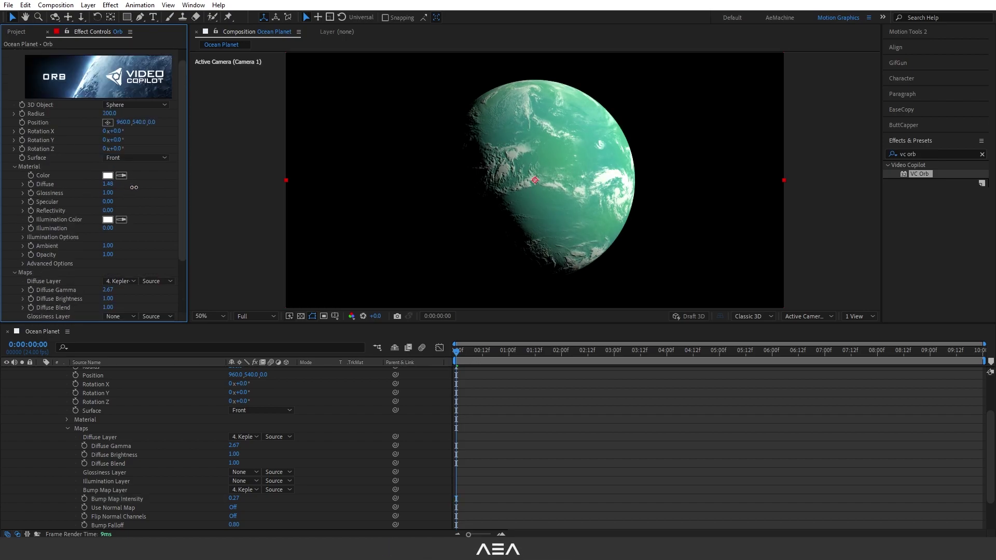
{"action": "left_click", "coordinate": [14, 272]}
{"action": "left_click", "coordinate": [13, 181]}
{"action": "scroll", "coordinate": [123, 372], "scroll_direction": "up", "scroll_amount": 3}
{"action": "left_click", "coordinate": [41, 389]}
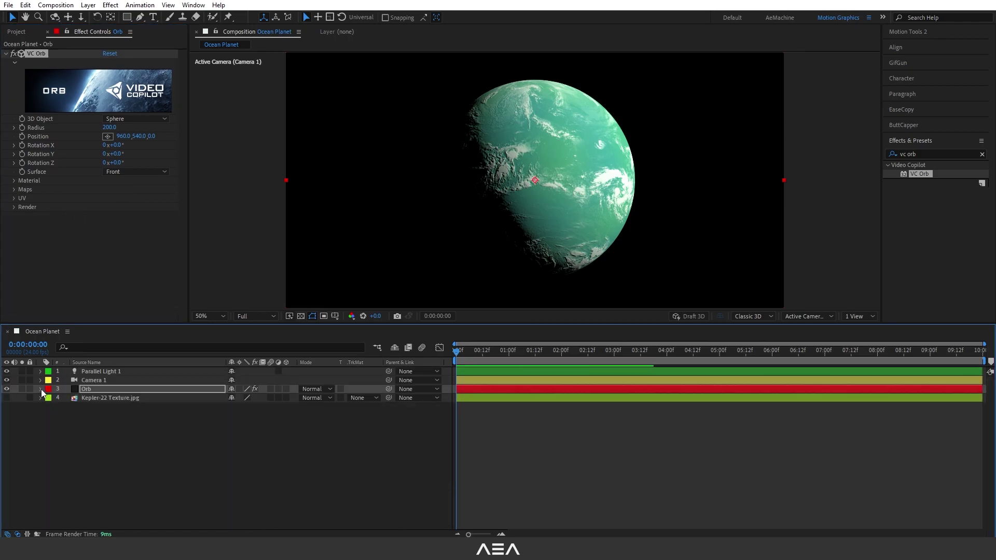
{"action": "left_click", "coordinate": [147, 419]}
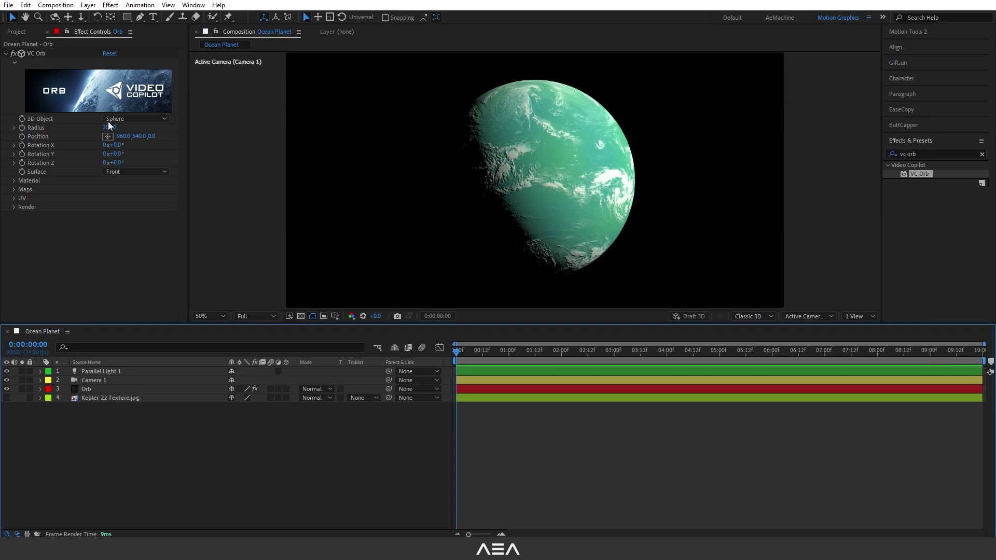
Create a second composition named Cloud
{"action": "left_click", "coordinate": [16, 32]}
{"action": "left_click", "coordinate": [76, 273]}
{"action": "left_click", "coordinate": [33, 317]}
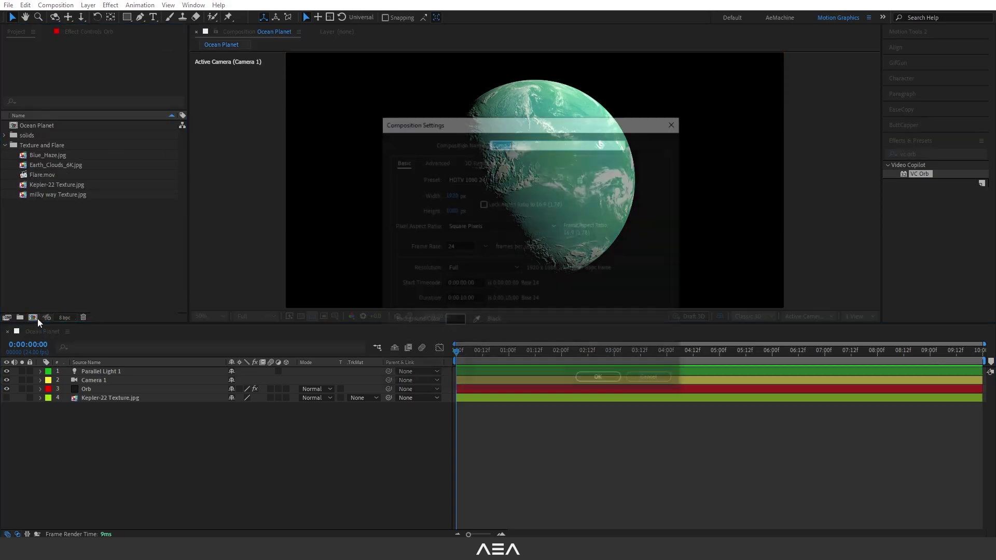
{"action": "left_click_drag", "start_coordinate": [535, 142], "coordinate": [390, 154]}
{"action": "type", "text": "Cloud"}
{"action": "left_click", "coordinate": [618, 380]}
Add Earth_Clouds_6K.jpg to the Cloud composition and scale it to 41%
{"action": "left_click_drag", "start_coordinate": [61, 175], "coordinate": [141, 415]}
{"action": "key", "text": "s"}
{"action": "left_click_drag", "start_coordinate": [252, 382], "coordinate": [131, 374]}
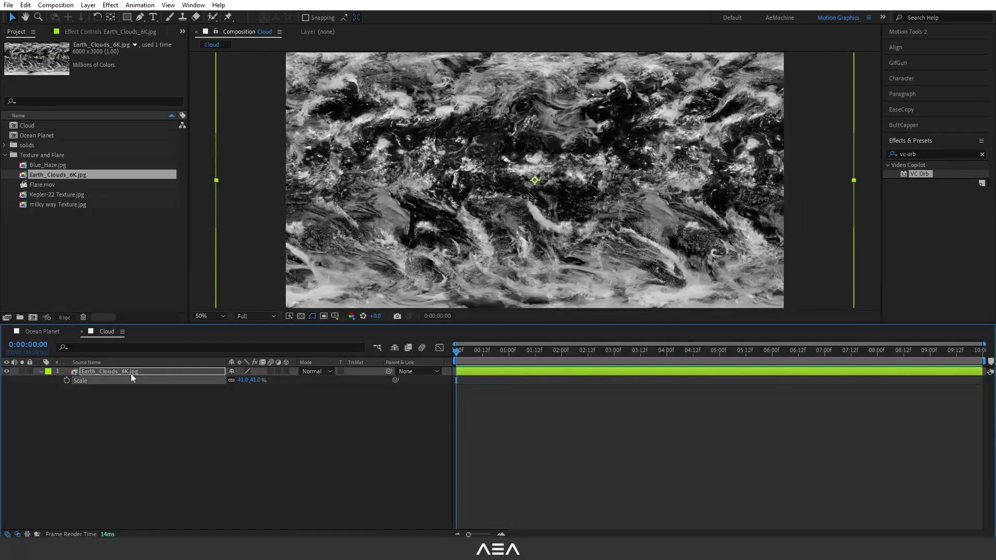
Apply the Extract effect to the cloud image with Black Point 203 and Black Softness 252
{"action": "double_click", "coordinate": [936, 154]}
{"action": "type", "text": "extra"}
{"action": "double_click", "coordinate": [920, 200]}
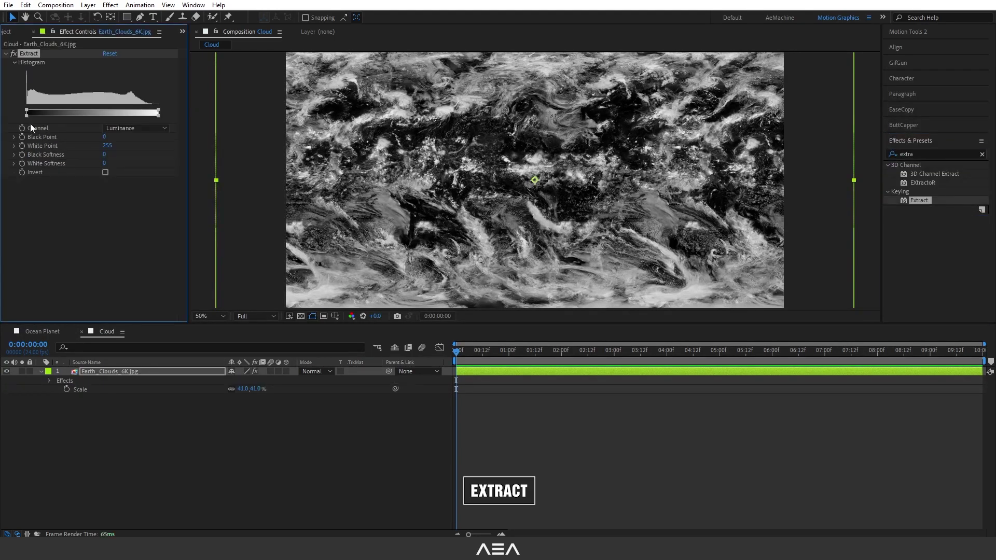
{"action": "left_click_drag", "start_coordinate": [27, 116], "coordinate": [1, 125]}
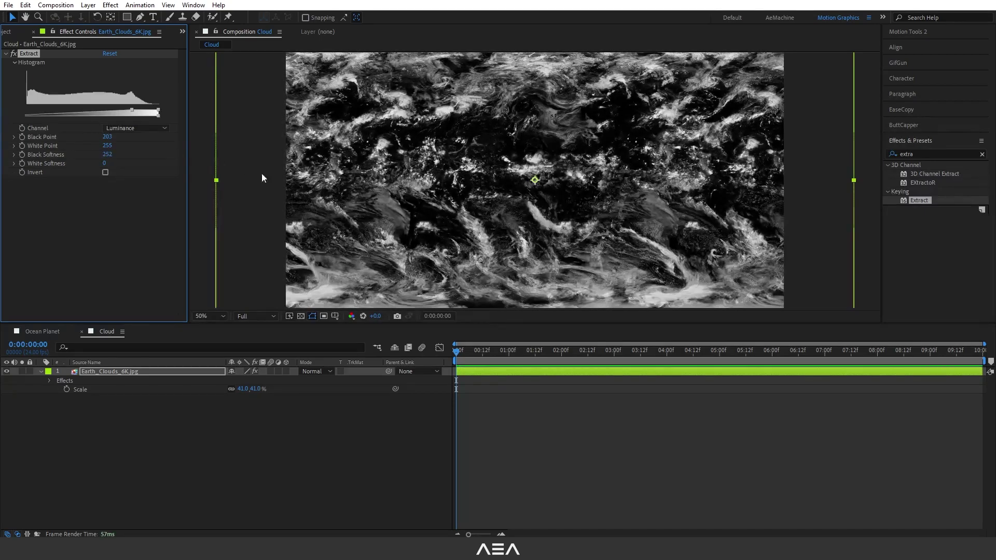
Apply the Curves effect to the cloud image and bend the RGB curve upward in the darker tones to brighten it
{"action": "left_click", "coordinate": [301, 316]}
{"action": "left_click", "coordinate": [301, 316]}
{"action": "double_click", "coordinate": [908, 154]}
{"action": "type", "text": "cur"}
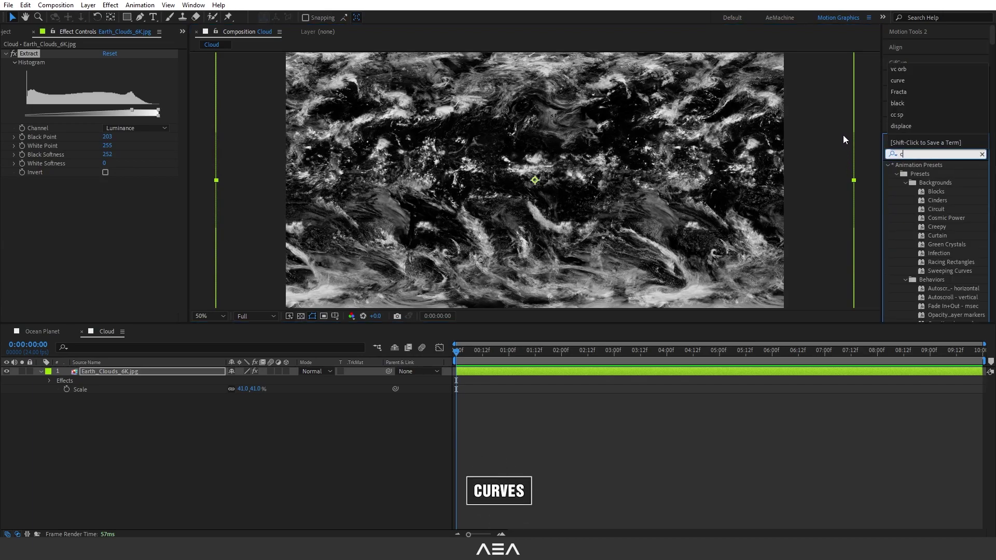
{"action": "double_click", "coordinate": [936, 282]}
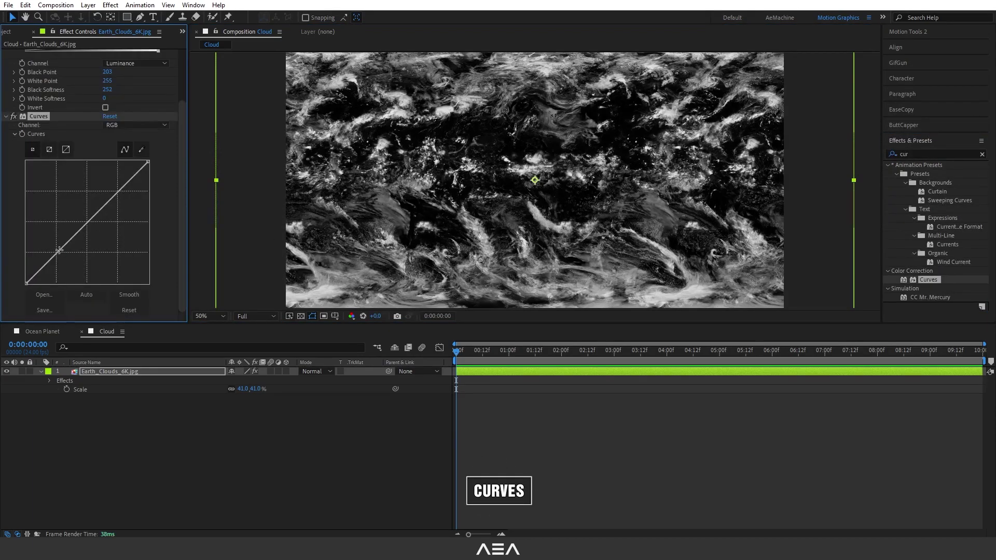
{"action": "left_click_drag", "start_coordinate": [61, 250], "coordinate": [51, 248]}
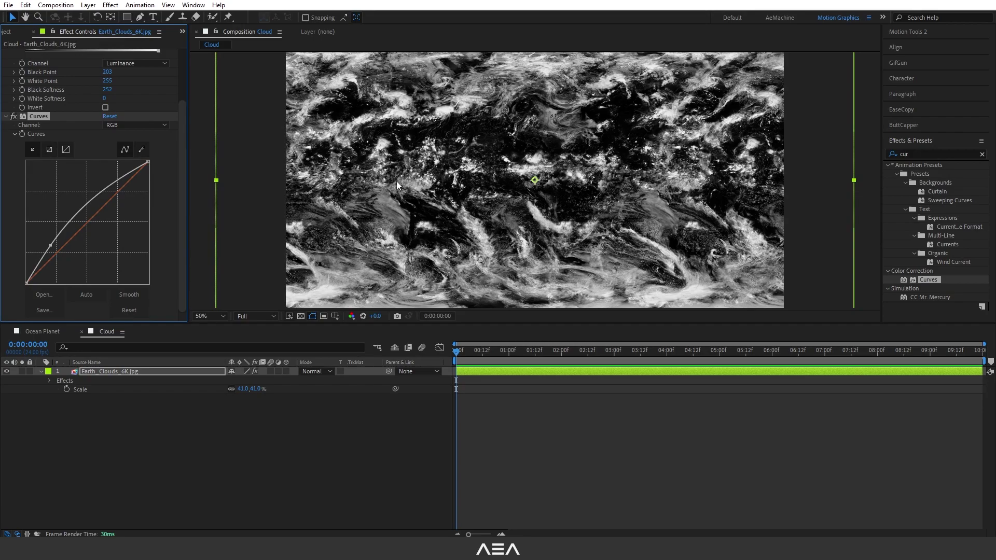
Add the Cloud composition to the Ocean Planet composition as the lowest layer and turn off its visibility
{"action": "left_click", "coordinate": [7, 31]}
{"action": "left_click", "coordinate": [56, 330]}
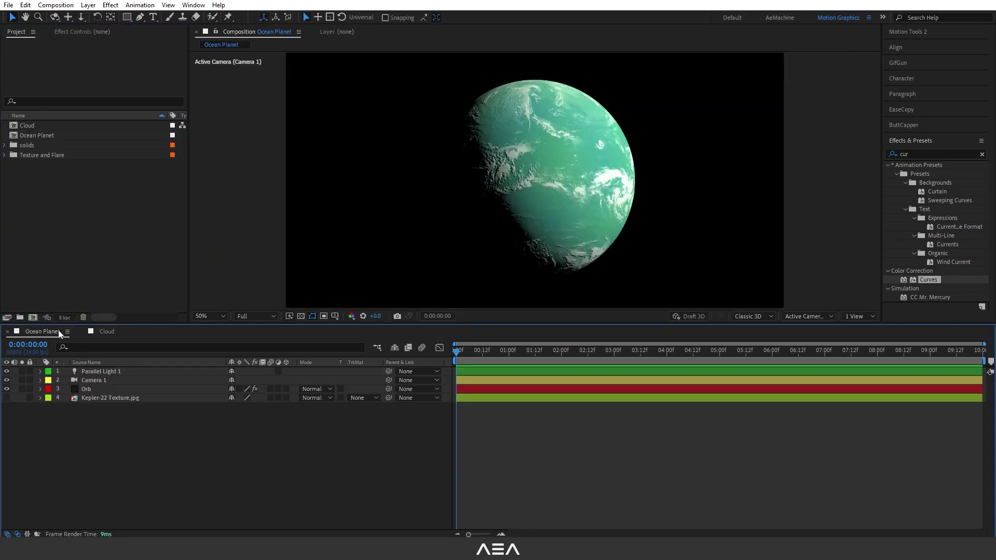
{"action": "left_click_drag", "start_coordinate": [24, 126], "coordinate": [138, 447]}
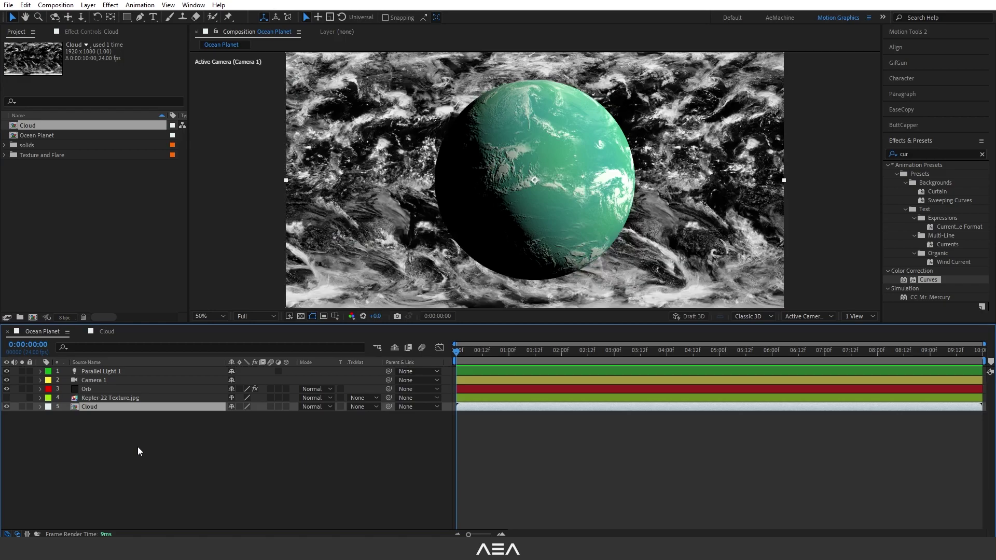
{"action": "left_click", "coordinate": [7, 407]}
Create a new 1920 x 1080 solid named Cloud in the Ocean Planet composition
{"action": "right_click", "coordinate": [65, 441]}
{"action": "mouse_move", "coordinate": [151, 311]}
{"action": "left_click", "coordinate": [217, 334]}
{"action": "type", "text": "Cloud"}
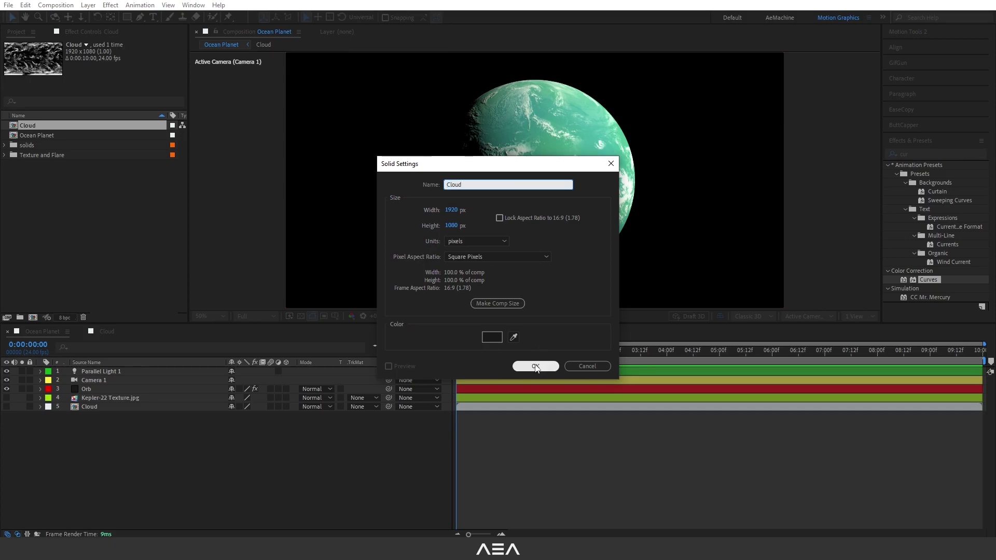
{"action": "left_click", "coordinate": [535, 366]}
Apply the VC Orb effect to the Cloud solid and set its material's Specular to 0
{"action": "left_click", "coordinate": [934, 154]}
{"action": "type", "text": "vc "}
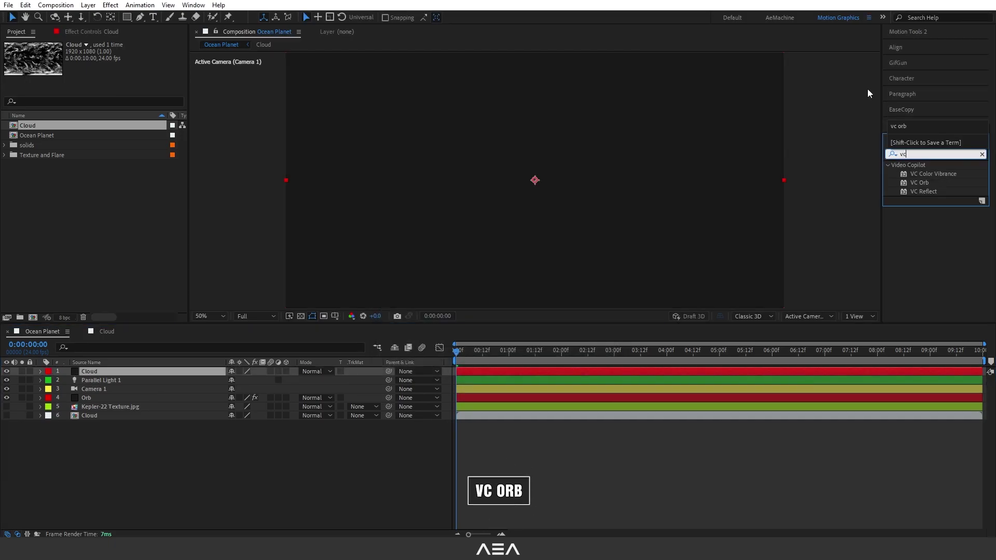
{"action": "type", "text": "or"}
{"action": "double_click", "coordinate": [920, 175]}
{"action": "left_click", "coordinate": [106, 216]}
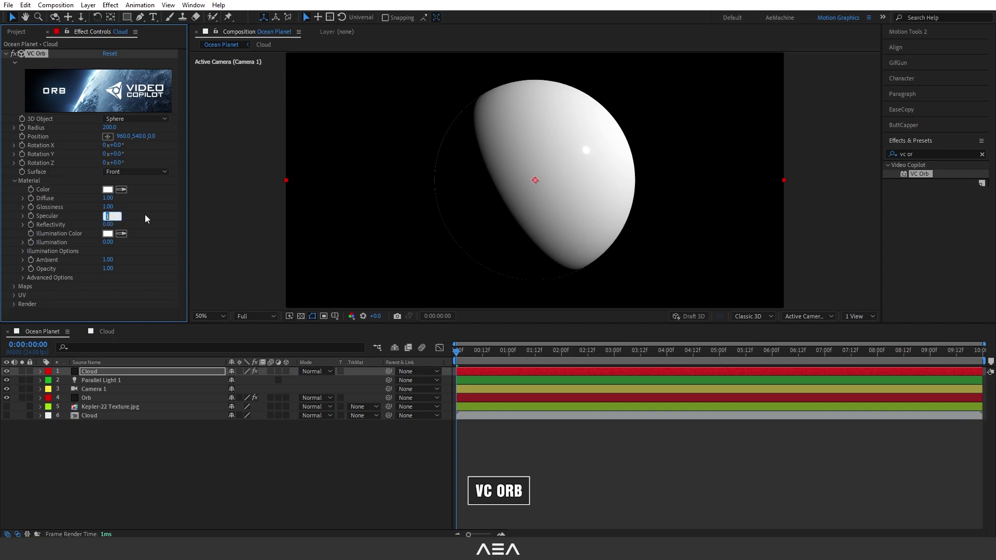
{"action": "type", "text": "0"}
{"action": "key", "text": "Return"}
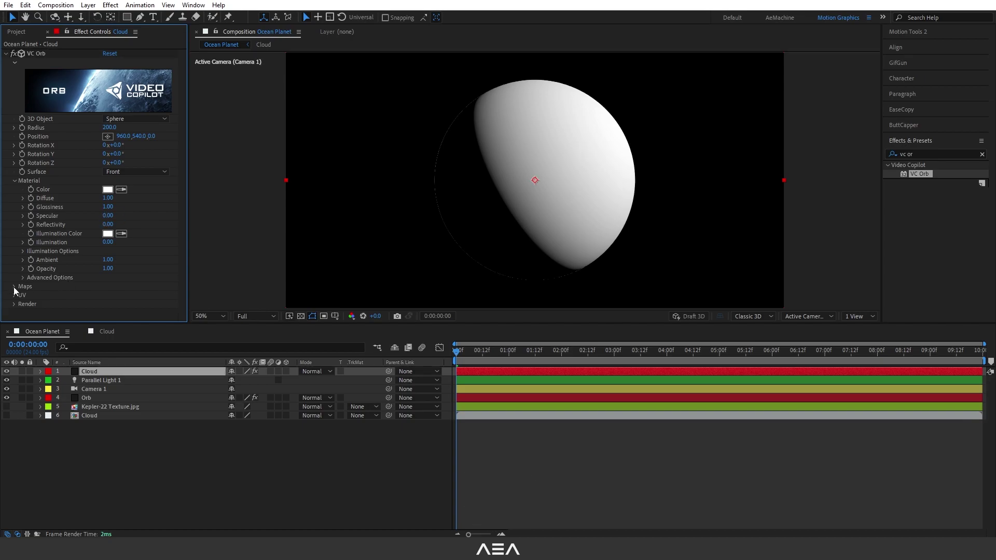
Use the hidden Cloud composition layer as the Diffuse Layer map of the Cloud solid's orb
{"action": "left_click", "coordinate": [14, 287]}
{"action": "scroll", "coordinate": [79, 281], "scroll_direction": "down", "scroll_amount": 2}
{"action": "left_click", "coordinate": [121, 272]}
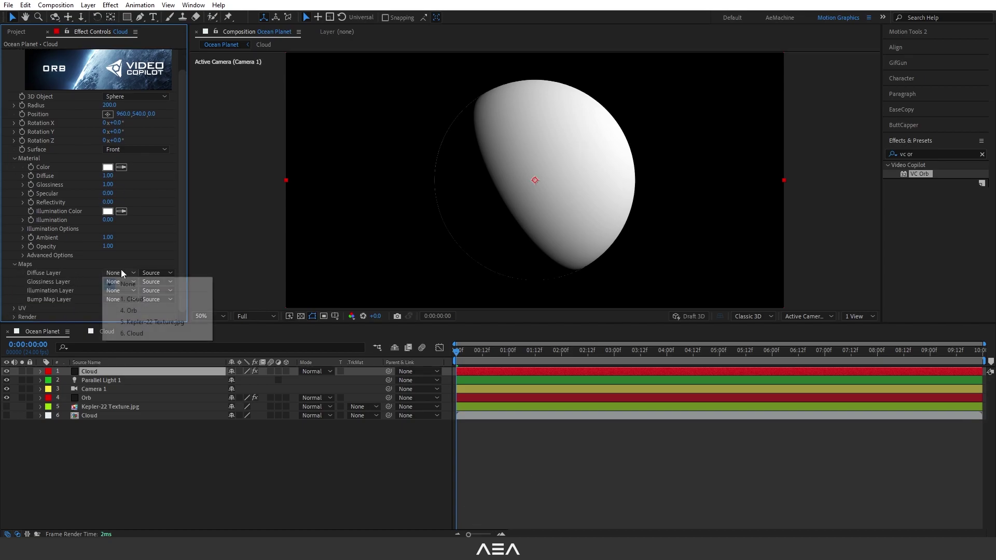
{"action": "left_click", "coordinate": [150, 336]}
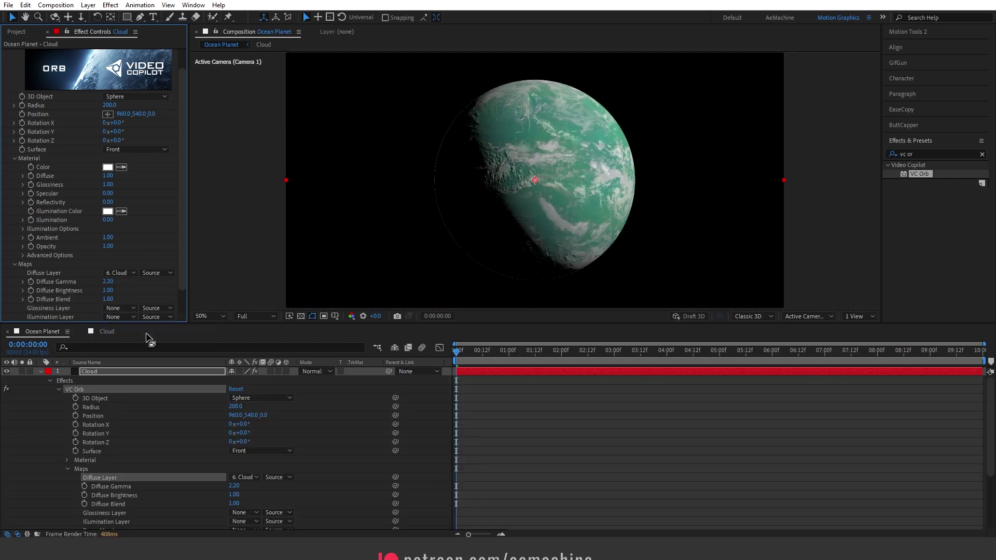
{"action": "key", "text": "period"}
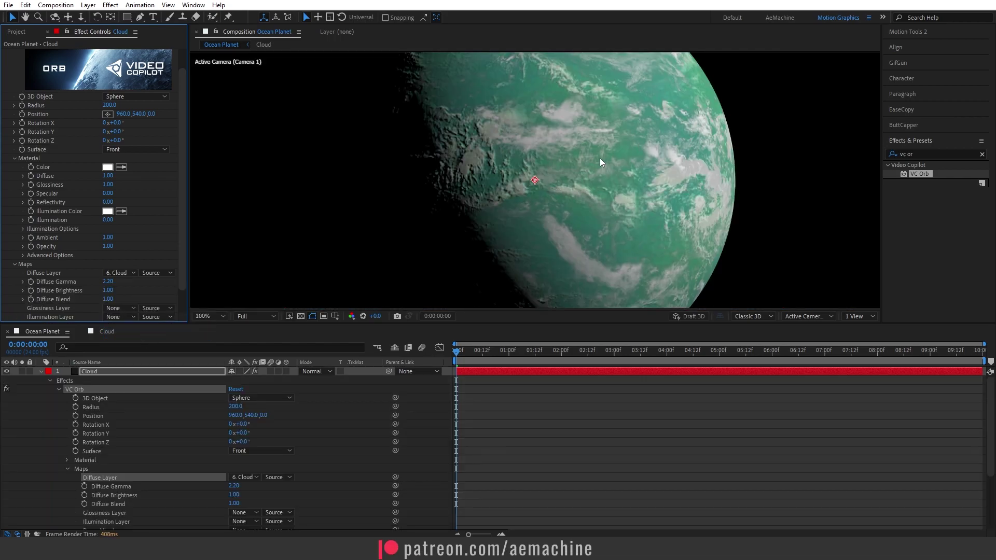
{"action": "key", "text": "comma"}
Raise the Cloud orb material's Diffuse to 1.38 and set the layer's blending mode to Screen
{"action": "left_click_drag", "start_coordinate": [108, 176], "coordinate": [127, 176]}
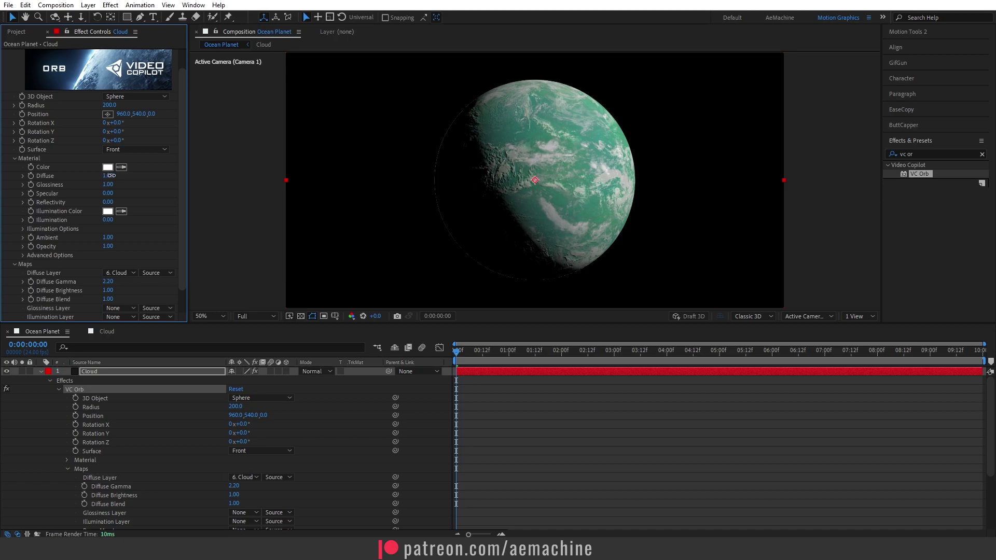
{"action": "left_click", "coordinate": [318, 371]}
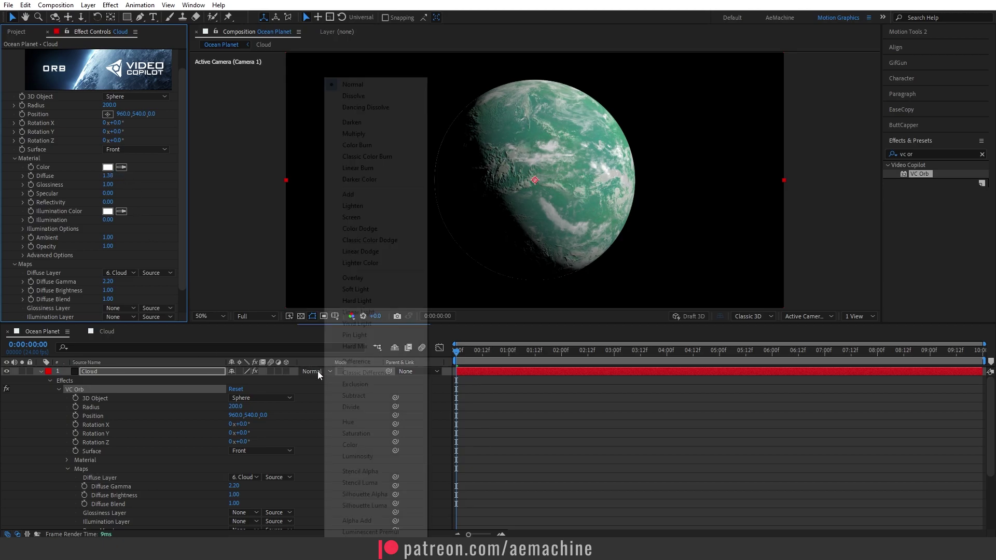
{"action": "left_click", "coordinate": [343, 218]}
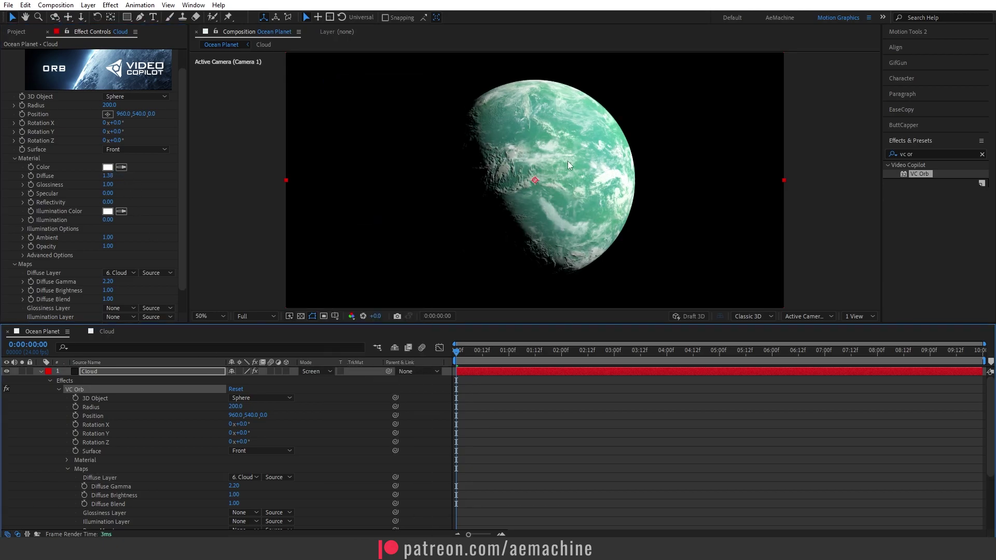
Use the Cloud composition layer as the Cloud orb's Bump Map Layer and lower the bump strength
{"action": "scroll", "coordinate": [86, 252], "scroll_direction": "down", "scroll_amount": 1}
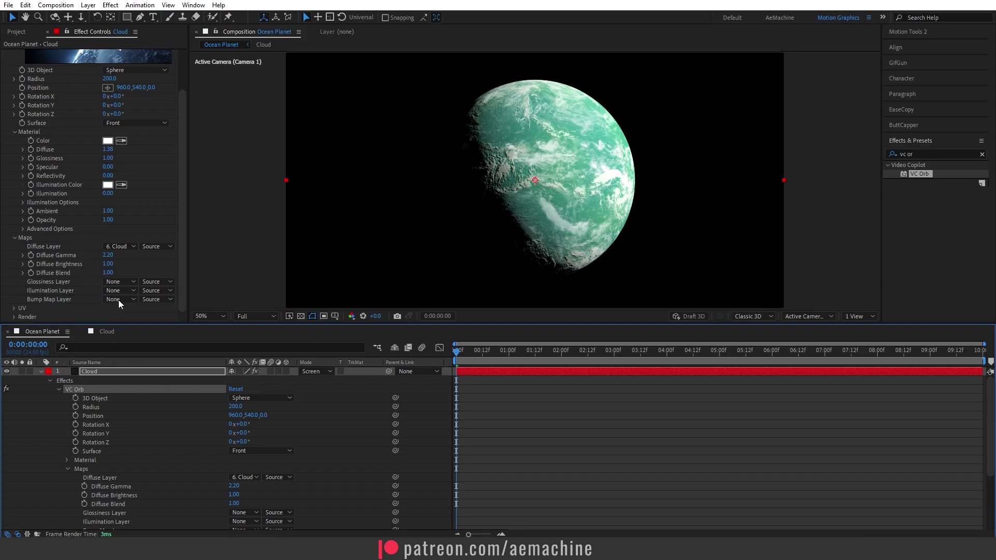
{"action": "left_click", "coordinate": [124, 300]}
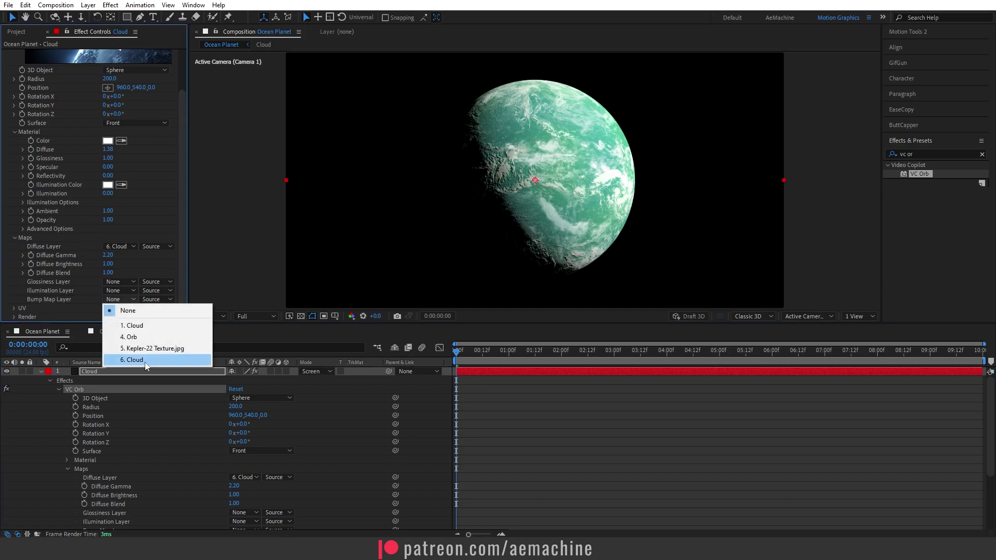
{"action": "left_click", "coordinate": [130, 360]}
{"action": "left_click_drag", "start_coordinate": [108, 291], "coordinate": [62, 292]}
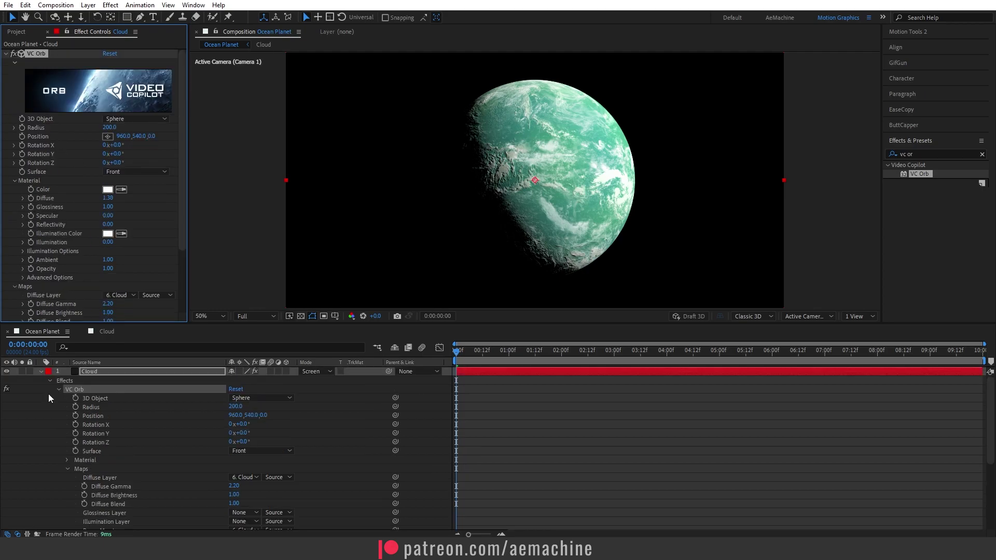
Duplicate the Cloud solid layer and rename the lower copy Cloud Shadow
{"action": "left_click", "coordinate": [40, 371]}
{"action": "left_click", "coordinate": [107, 371]}
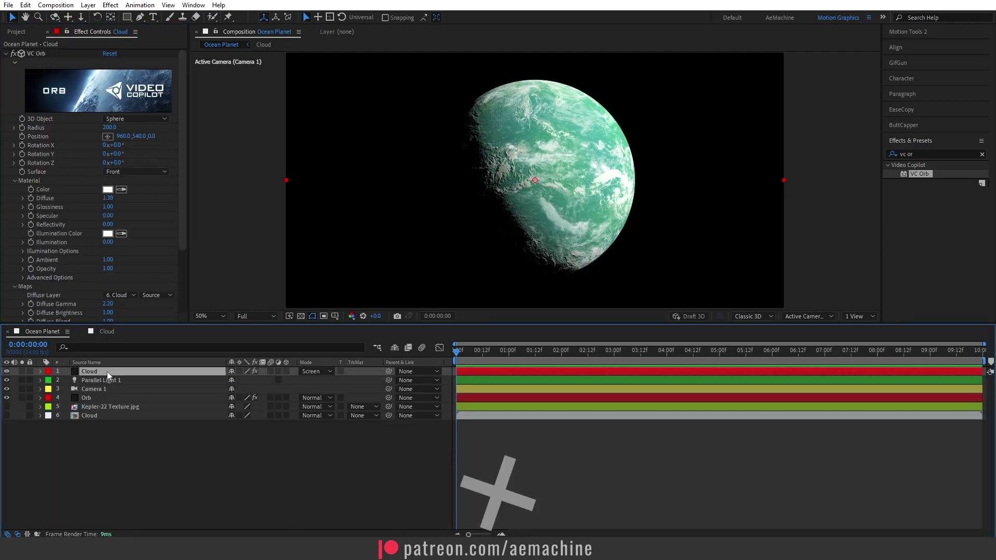
{"action": "key", "text": "ctrl+d"}
{"action": "left_click", "coordinate": [94, 382]}
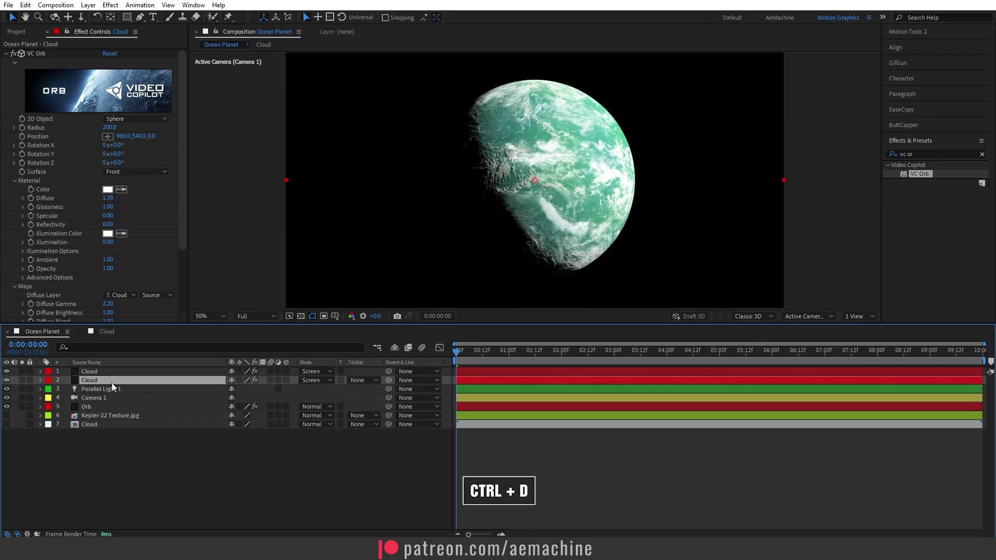
{"action": "key", "text": "Right"}
{"action": "type", "text": "Shadow"}
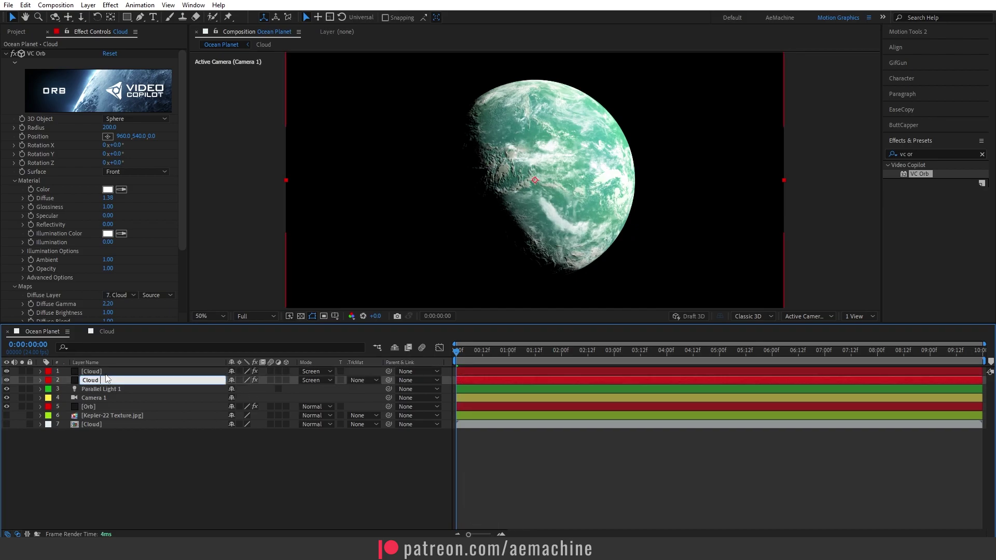
{"action": "left_click", "coordinate": [296, 462]}
Set the Cloud Shadow layer's blending mode to Normal and its orb material color to black
{"action": "left_click", "coordinate": [129, 382]}
{"action": "left_click", "coordinate": [315, 380]}
{"action": "left_click", "coordinate": [380, 81]}
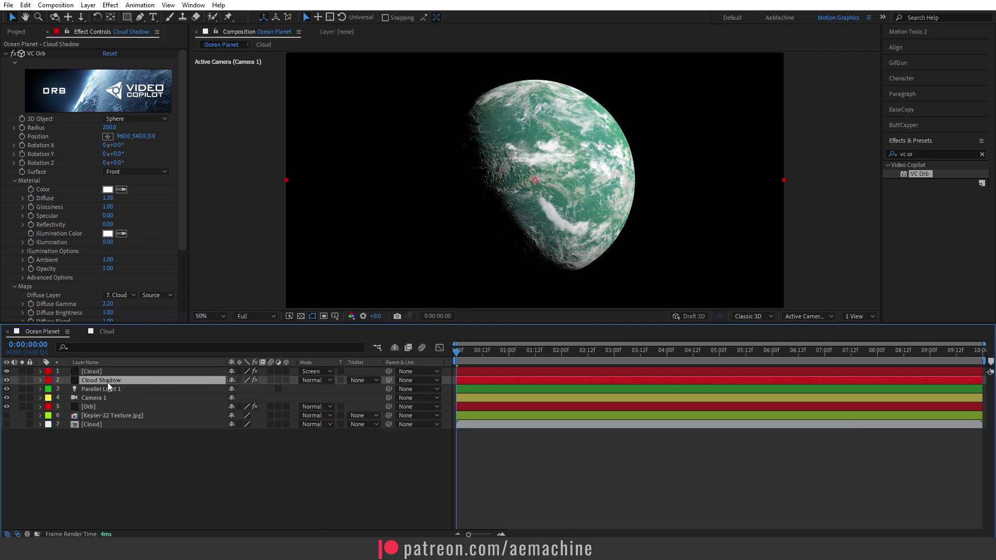
{"action": "left_click", "coordinate": [108, 190]}
{"action": "left_click_drag", "start_coordinate": [447, 356], "coordinate": [379, 418]}
{"action": "left_click", "coordinate": [613, 262]}
Lower the Cloud Shadow layer's opacity and compare the planet with the shadow layer hidden and shown
{"action": "key", "text": "t"}
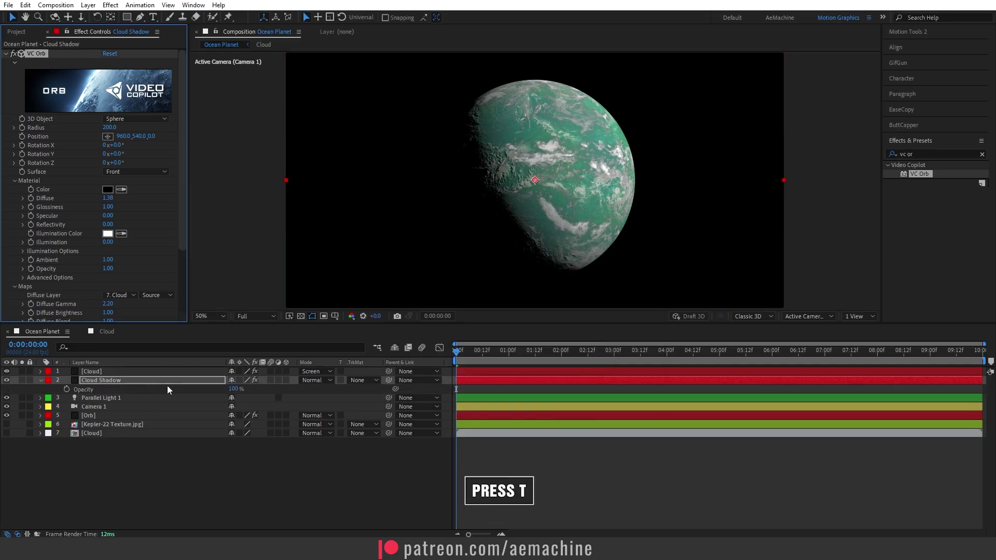
{"action": "mouse_move", "coordinate": [233, 389]}
{"action": "left_mouse_down"}
{"action": "mouse_move", "coordinate": [211, 388]}
{"action": "mouse_move", "coordinate": [229, 391]}
{"action": "left_mouse_up"}
{"action": "key", "text": "."}
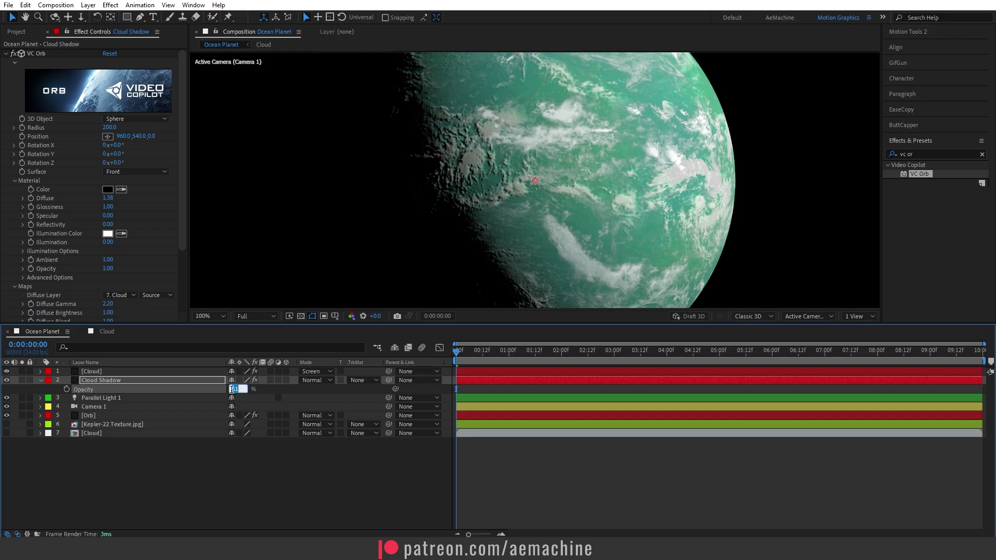
{"action": "key", "text": "ctrl+s"}
{"action": "left_click", "coordinate": [6, 381]}
{"action": "left_click", "coordinate": [5, 382]}
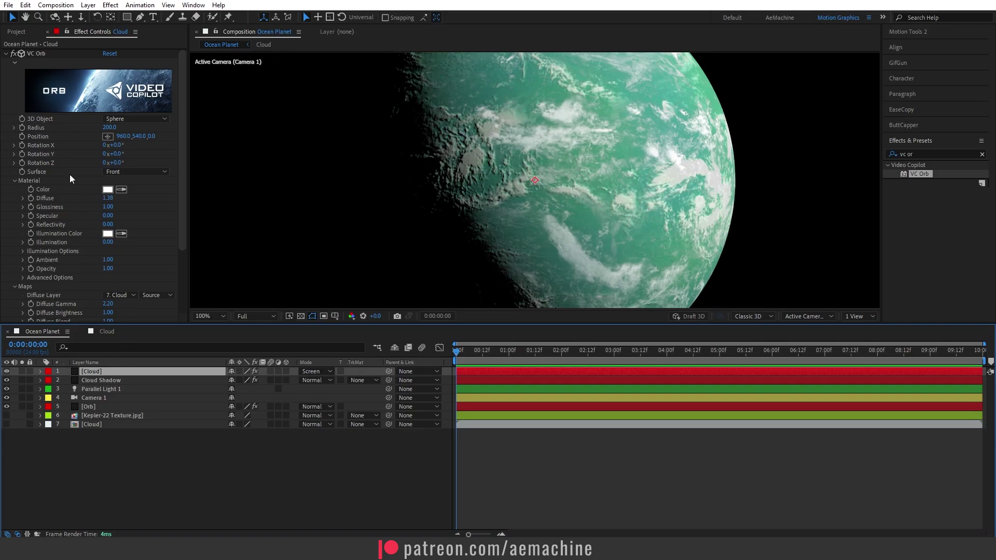
Set the VC Orb radius of the upper Cloud layer to 203 and inspect the planet's edge
{"action": "left_click", "coordinate": [109, 128]}
{"action": "type", "text": "203"}
{"action": "key", "text": "Return"}
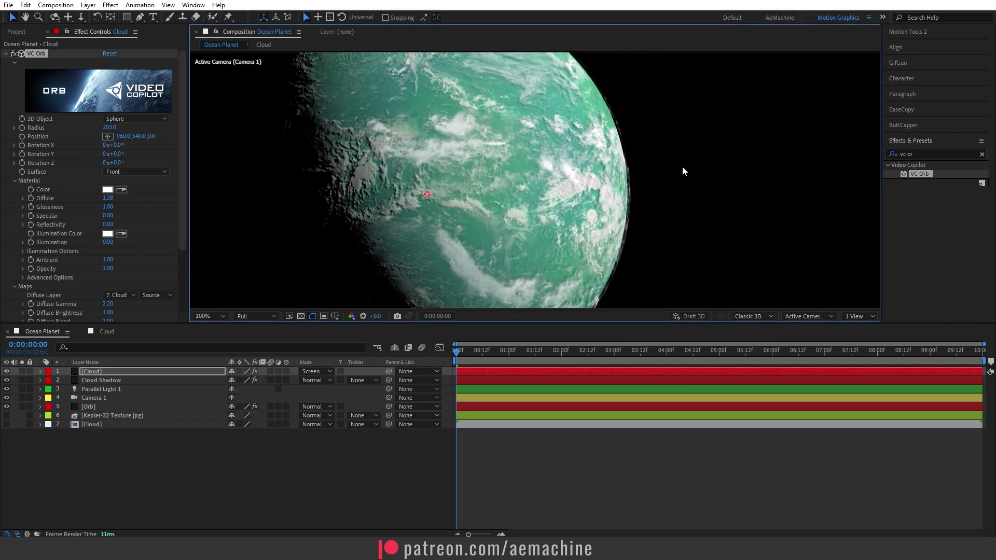
{"action": "key", "text": "period"}
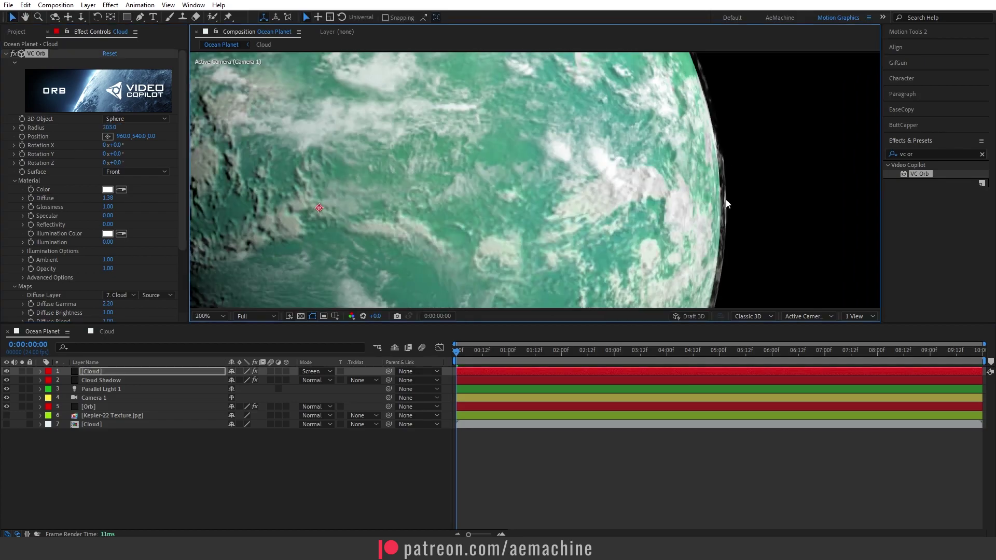
{"action": "key", "text": "comma"}
Soften the Cloud orb's rim with Edge Feather 0.13 and Edge Shrink 0.07, and check the planet's edge
{"action": "left_click", "coordinate": [23, 278]}
{"action": "scroll", "coordinate": [55, 265], "scroll_direction": "down", "scroll_amount": 1}
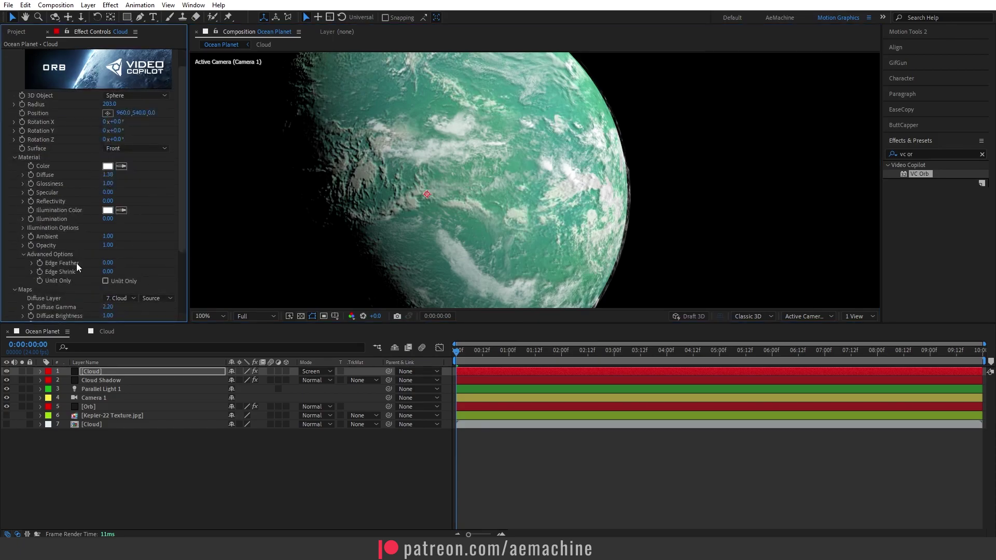
{"action": "left_click_drag", "start_coordinate": [108, 265], "coordinate": [178, 269]}
{"action": "left_click_drag", "start_coordinate": [107, 271], "coordinate": [135, 271]}
{"action": "scroll", "coordinate": [681, 180], "scroll_direction": "up", "scroll_amount": 1}
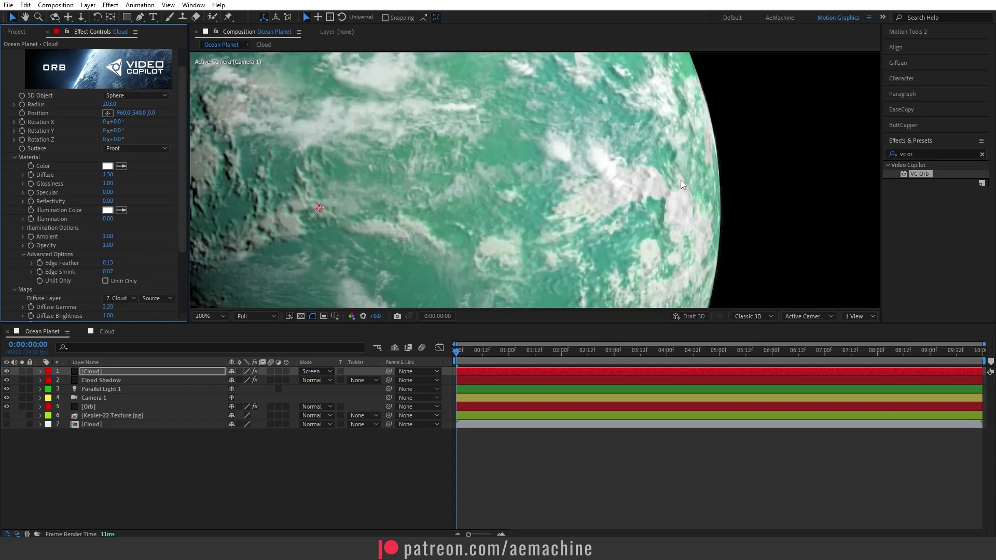
{"action": "left_click_drag", "start_coordinate": [681, 179], "coordinate": [625, 260]}
{"action": "key", "text": "shift+slash"}
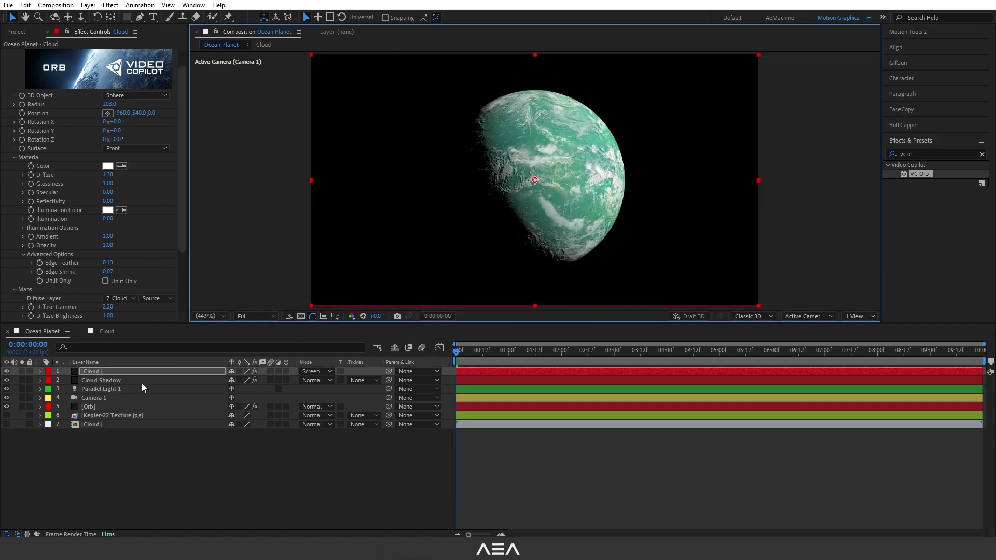
Create a new 1920 x 1080 solid named Haze at the top of the Ocean Planet composition
{"action": "left_click", "coordinate": [120, 447]}
{"action": "right_click", "coordinate": [120, 448]}
{"action": "mouse_move", "coordinate": [181, 323]}
{"action": "left_click", "coordinate": [306, 349]}
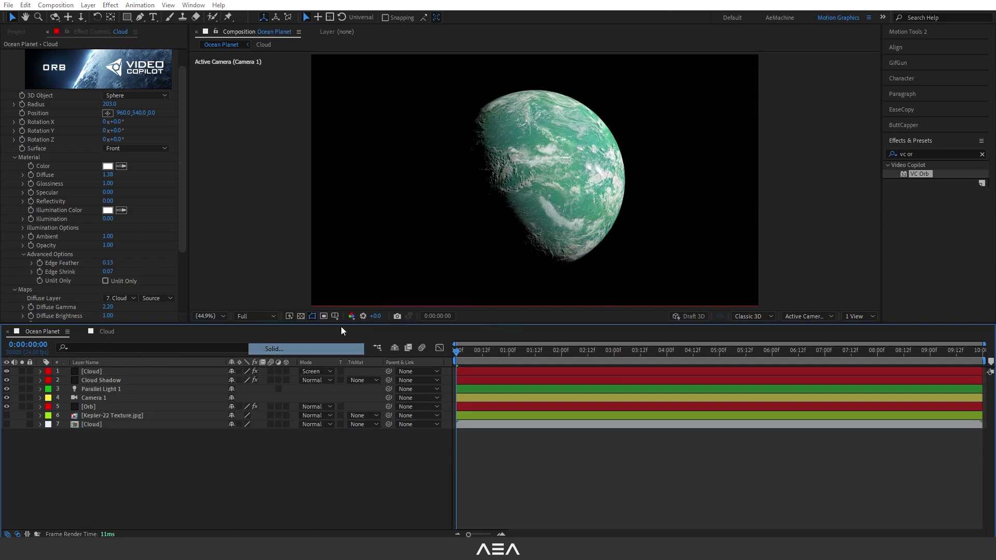
{"action": "type", "text": "Haze"}
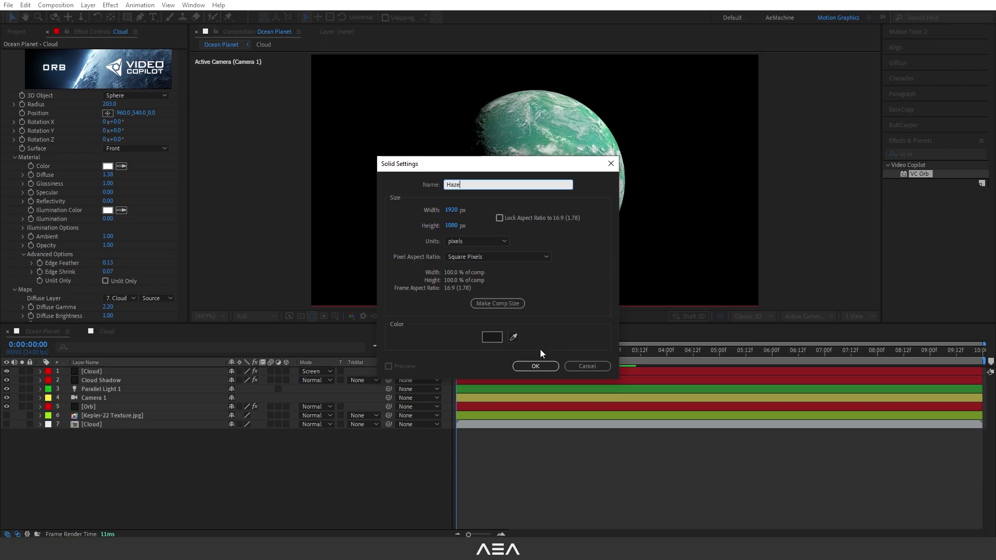
{"action": "left_click", "coordinate": [535, 366]}
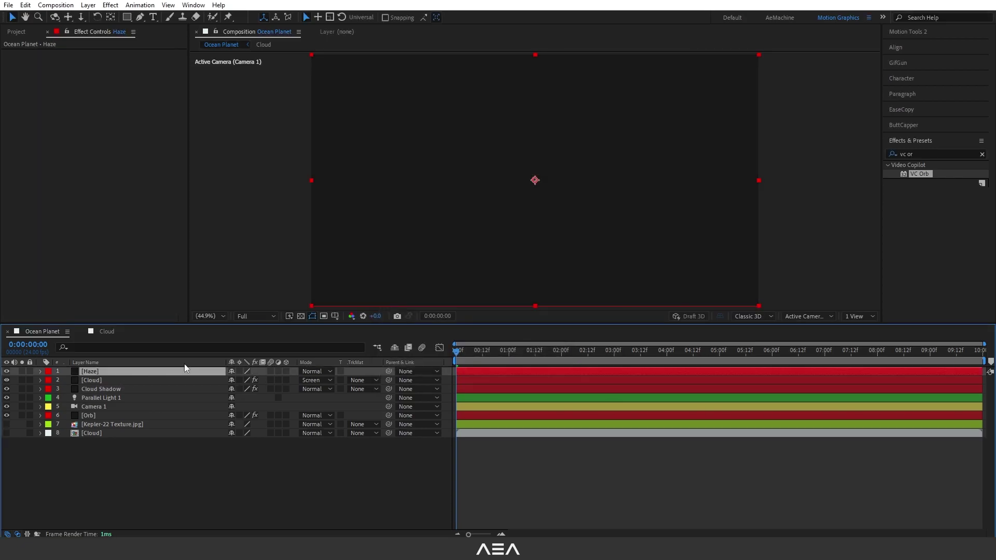
Apply the VC Orb effect to the Haze solid and set its material's Specular to 0
{"action": "double_click", "coordinate": [923, 174]}
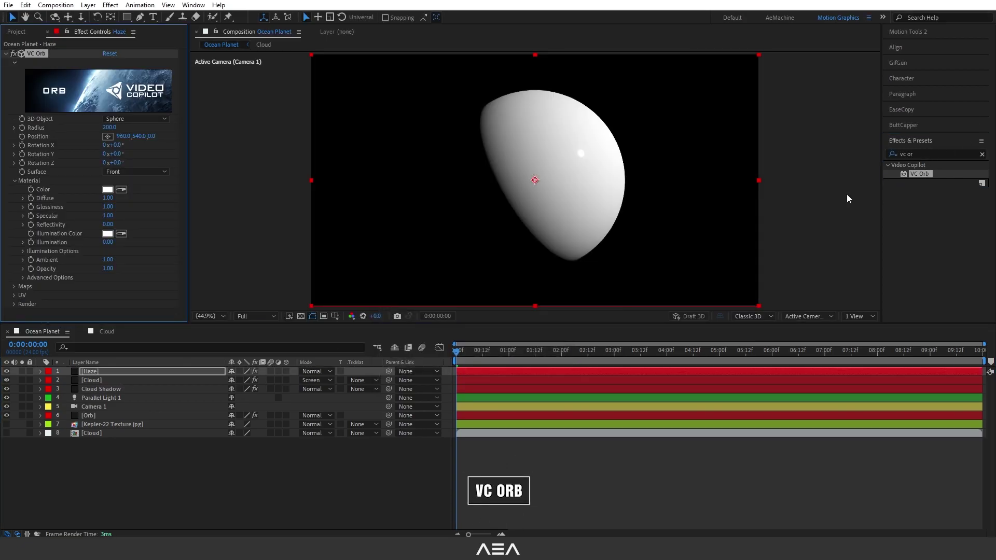
{"action": "left_click", "coordinate": [108, 217]}
{"action": "type", "text": "0"}
{"action": "key", "text": "Return"}
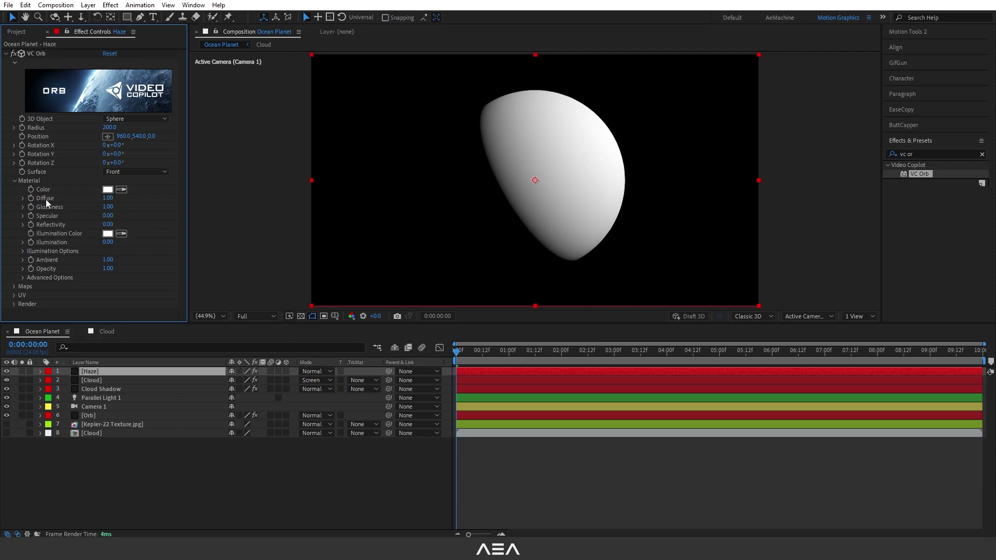
Set the Diffuse of the Haze orb's material to 0
{"action": "left_click", "coordinate": [108, 199]}
{"action": "type", "text": "0"}
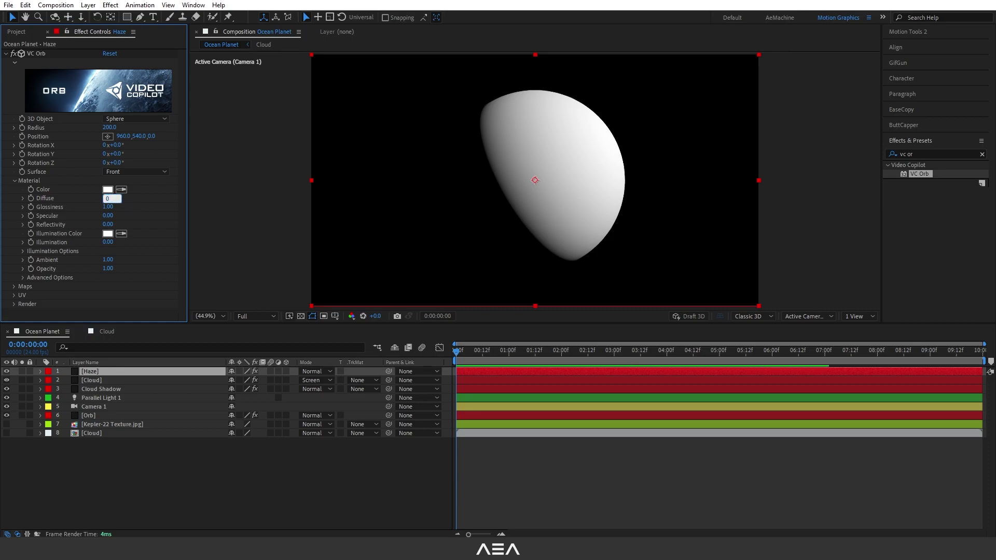
{"action": "key", "text": "Return"}
Set the Haze orb's Illumination Color to light turquoise 66FDED and its Illumination to 0.97
{"action": "left_click", "coordinate": [112, 235]}
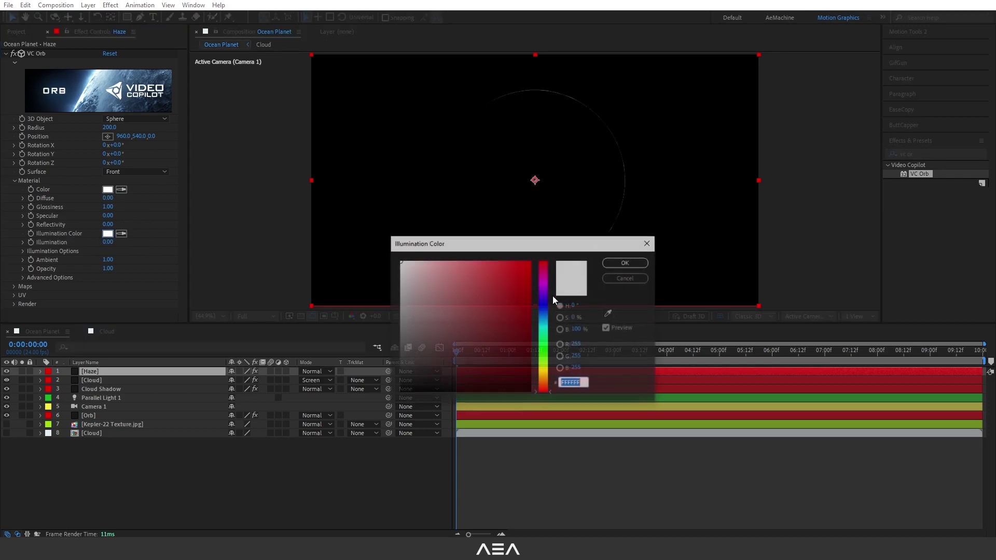
{"action": "left_click", "coordinate": [542, 330]}
{"action": "left_click", "coordinate": [474, 260]}
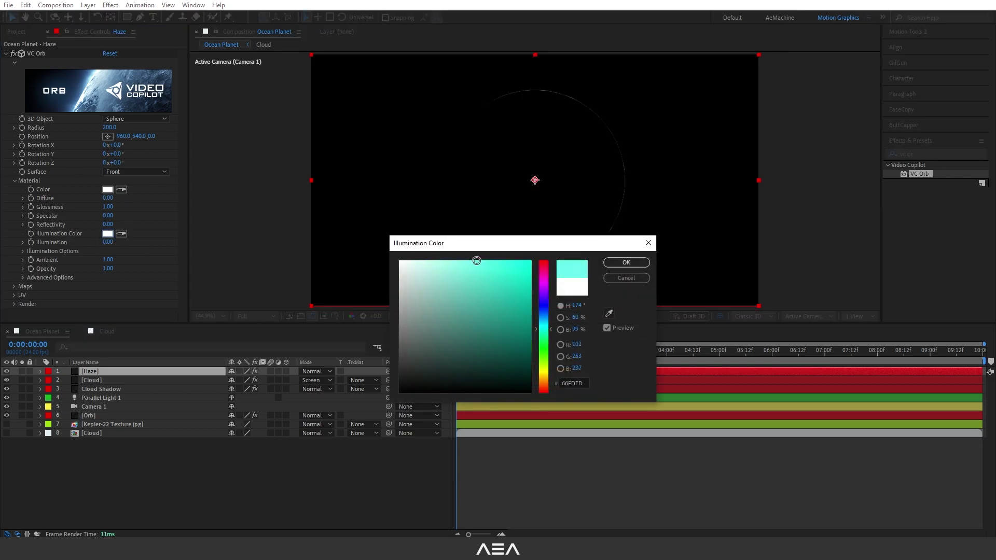
{"action": "left_click", "coordinate": [626, 263]}
{"action": "left_click_drag", "start_coordinate": [109, 244], "coordinate": [159, 243]}
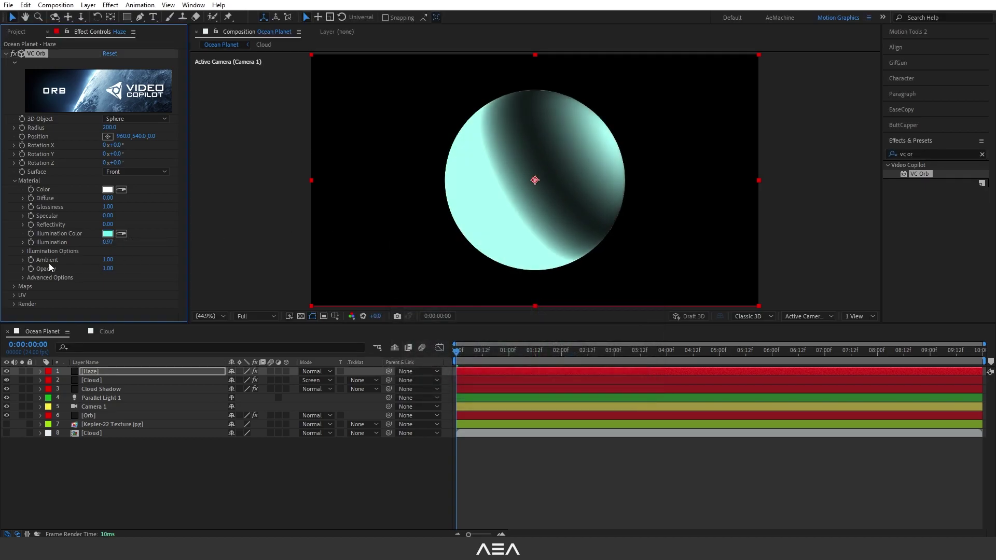
In the Haze orb's Illumination Options, set Fresnel to 1.00, Fresnel Bias to 5.89 and Shadow/Light to 1.00
{"action": "left_click", "coordinate": [23, 251]}
{"action": "left_click_drag", "start_coordinate": [107, 261], "coordinate": [249, 261]}
{"action": "left_click_drag", "start_coordinate": [109, 270], "coordinate": [552, 206]}
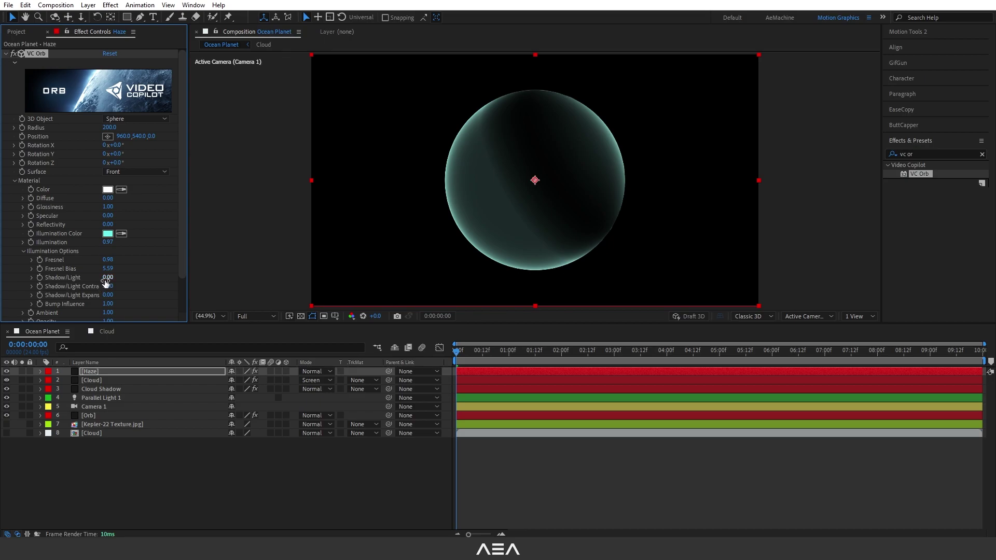
{"action": "left_click_drag", "start_coordinate": [105, 282], "coordinate": [359, 270]}
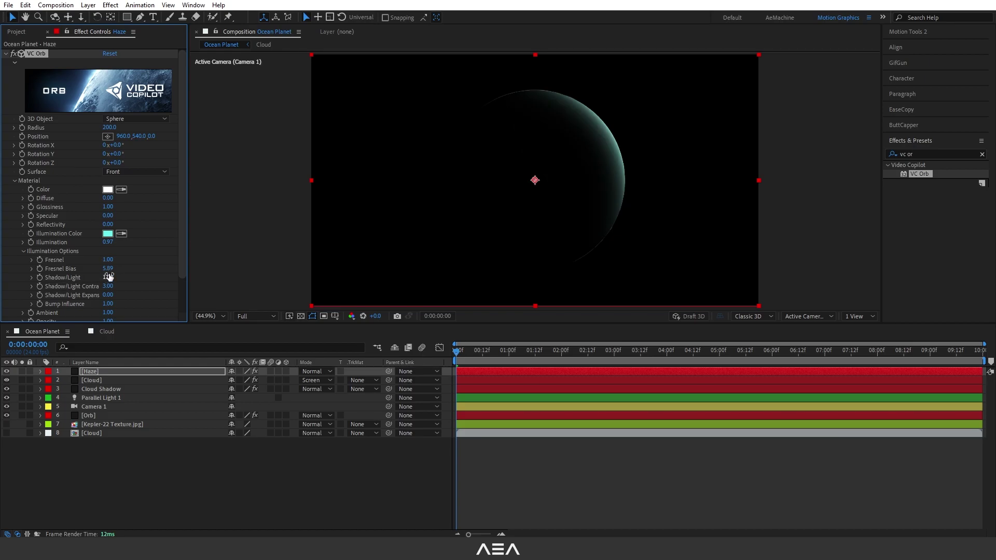
{"action": "scroll", "coordinate": [108, 277], "scroll_direction": "down", "scroll_amount": 1}
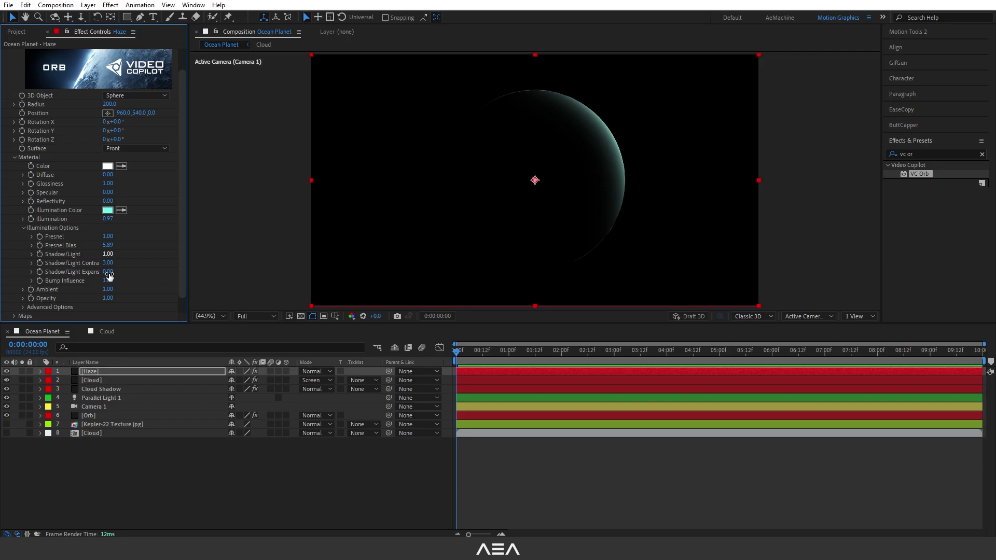
Set the Haze layer's blending mode to Screen
{"action": "left_click", "coordinate": [91, 372]}
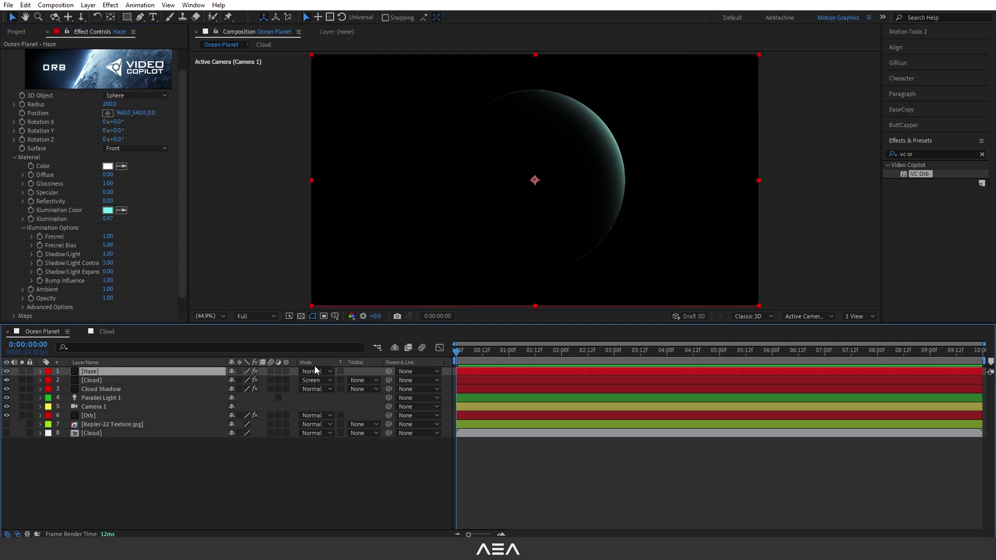
{"action": "left_click", "coordinate": [318, 372]}
{"action": "left_click", "coordinate": [363, 217]}
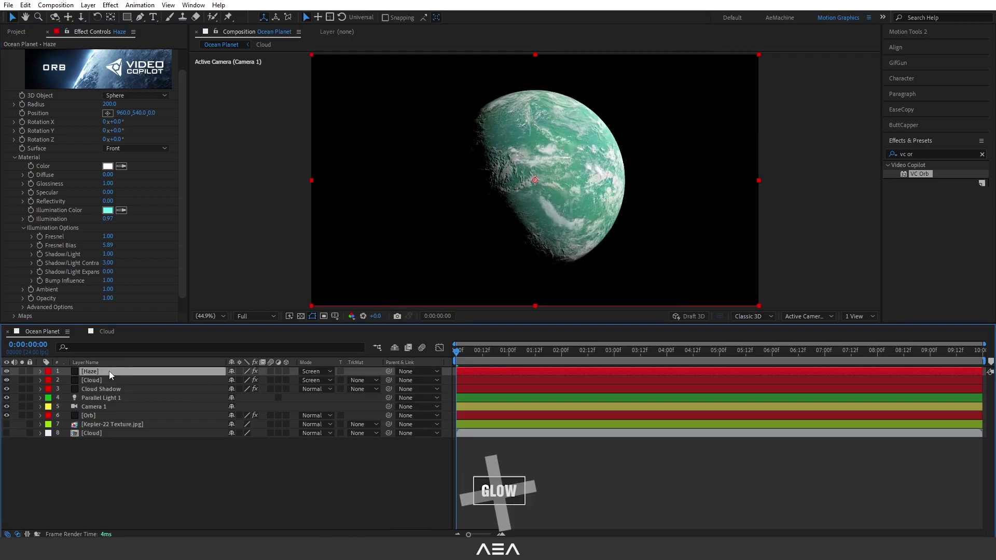
Apply the Stylize Glow effect to the Haze layer with a Glow Threshold of 29.8% and a Glow Radius of 201
{"action": "left_click", "coordinate": [934, 154]}
{"action": "type", "text": "glow"}
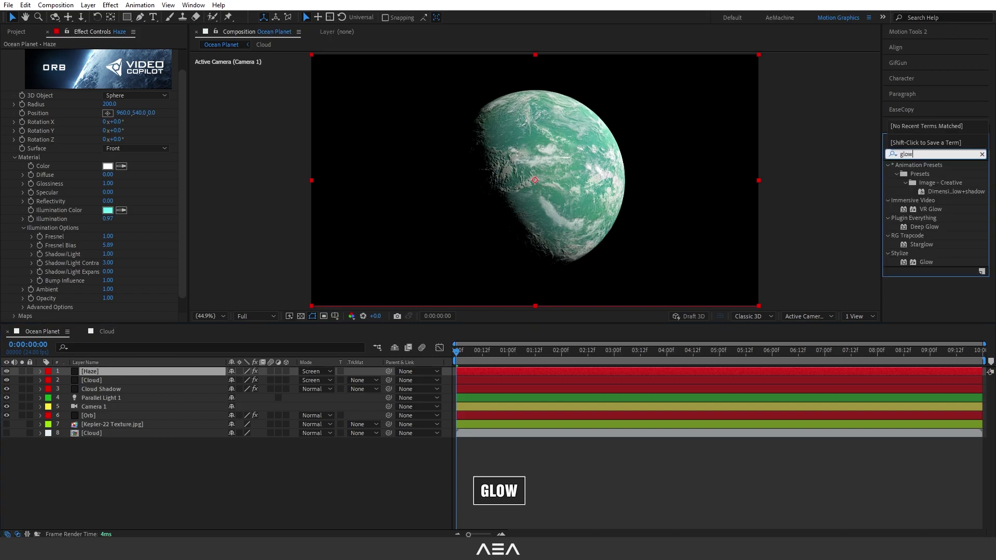
{"action": "double_click", "coordinate": [926, 262]}
{"action": "mouse_move", "coordinate": [107, 199]}
{"action": "left_mouse_down"}
{"action": "mouse_move", "coordinate": [190, 204]}
{"action": "mouse_move", "coordinate": [99, 196]}
{"action": "mouse_move", "coordinate": [159, 210]}
{"action": "mouse_move", "coordinate": [116, 193]}
{"action": "left_mouse_up"}
{"action": "scroll", "coordinate": [29, 176], "scroll_direction": "up", "scroll_amount": 3}
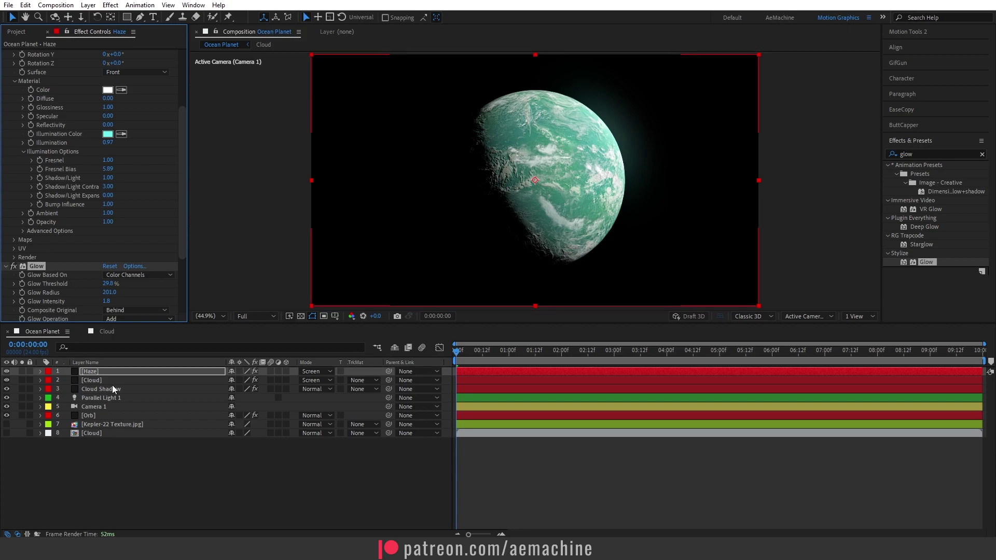
Duplicate the Haze layer and solo the upper copy
{"action": "left_click", "coordinate": [92, 370]}
{"action": "key", "text": "ctrl+d"}
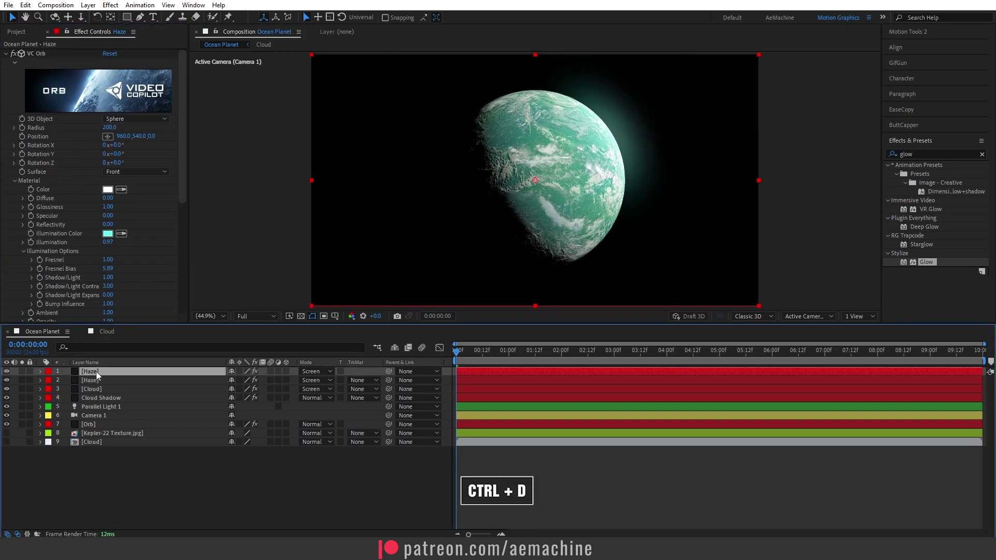
{"action": "left_click", "coordinate": [22, 371]}
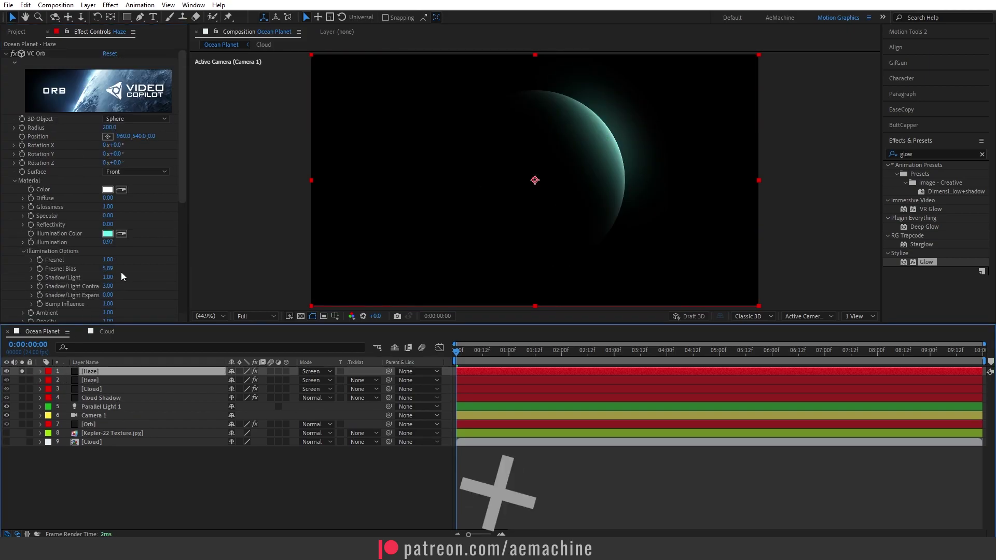
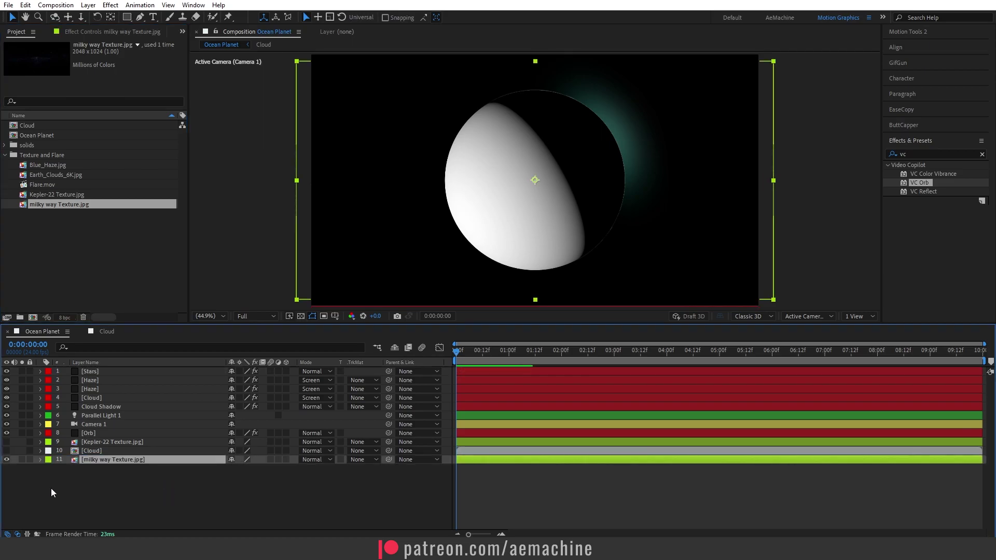
Hide the milky way Texture.jpg layer and assign it as the Diffuse Layer map of the Stars orb
{"action": "left_click", "coordinate": [95, 475]}
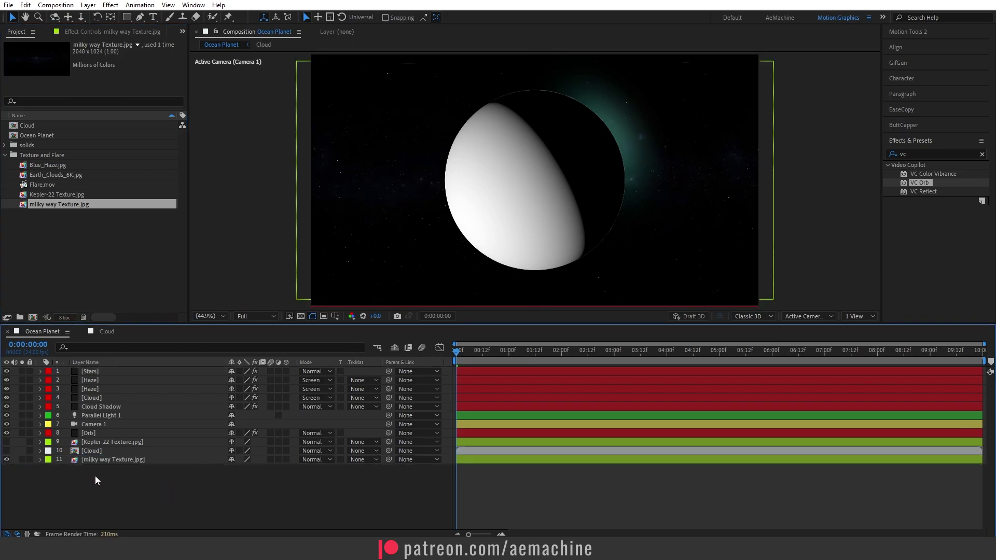
{"action": "left_click", "coordinate": [6, 460]}
{"action": "left_click", "coordinate": [89, 372]}
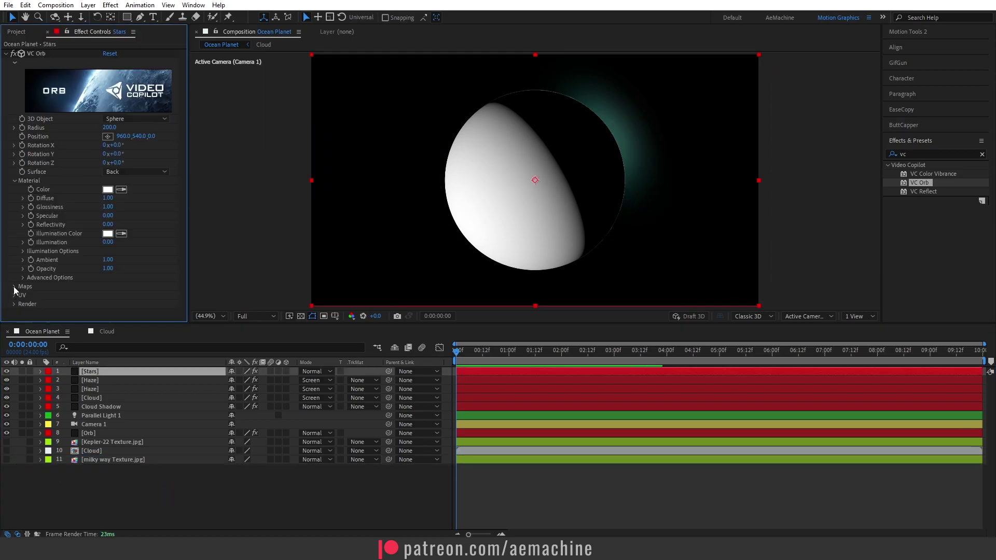
{"action": "left_click", "coordinate": [14, 287]}
{"action": "scroll", "coordinate": [51, 279], "scroll_direction": "down", "scroll_amount": 1}
{"action": "left_click", "coordinate": [117, 272]}
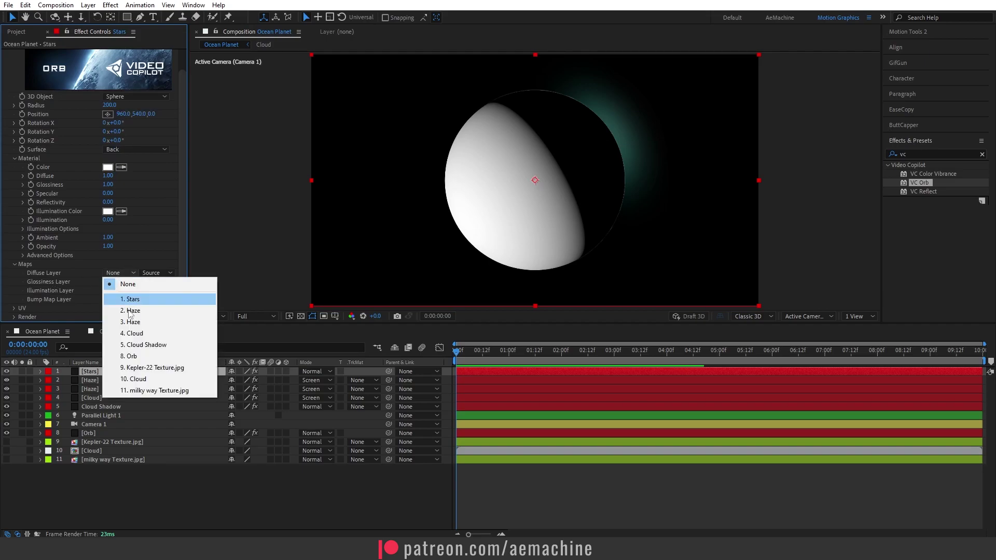
{"action": "left_click", "coordinate": [154, 391]}
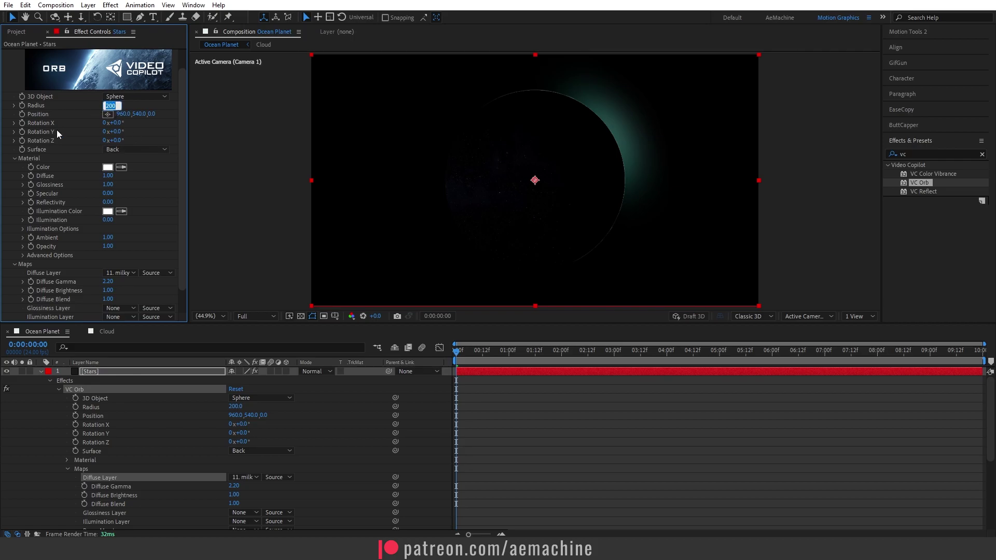
Set the Stars orb's radius to 20000 and its UV Type to Box with UV Repeat X and Y at 3
{"action": "type", "text": "20000"}
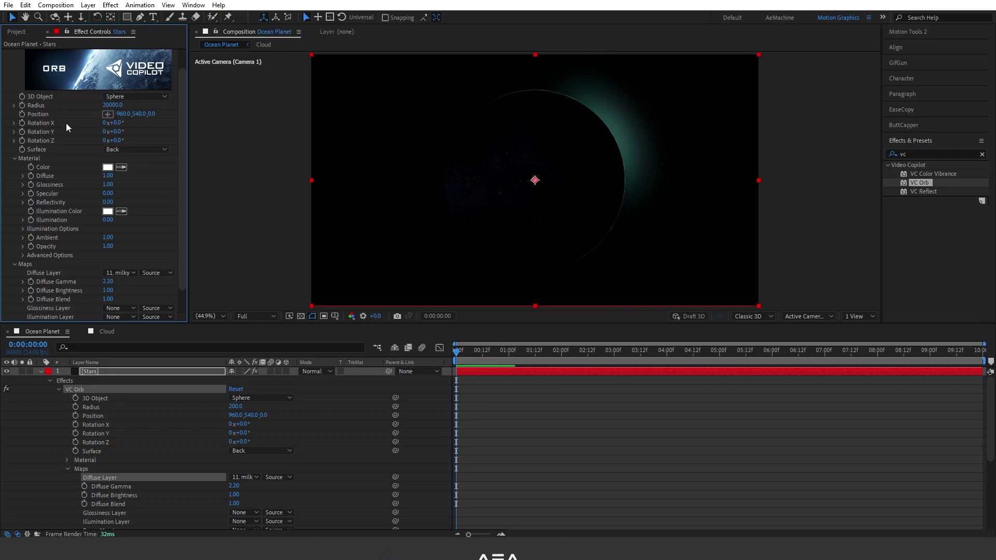
{"action": "key", "text": "Return"}
{"action": "scroll", "coordinate": [79, 143], "scroll_direction": "down", "scroll_amount": 5}
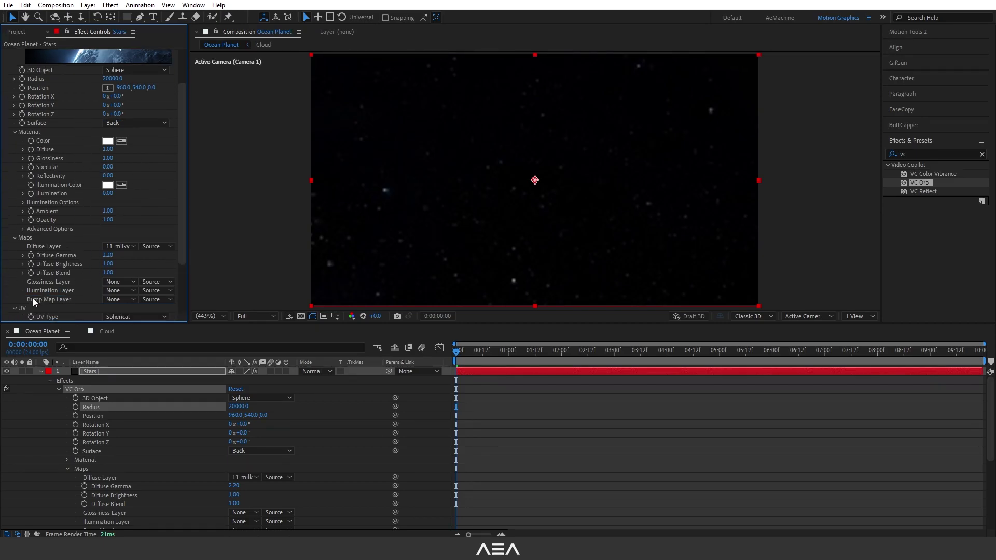
{"action": "left_click", "coordinate": [134, 247]}
{"action": "left_click", "coordinate": [139, 267]}
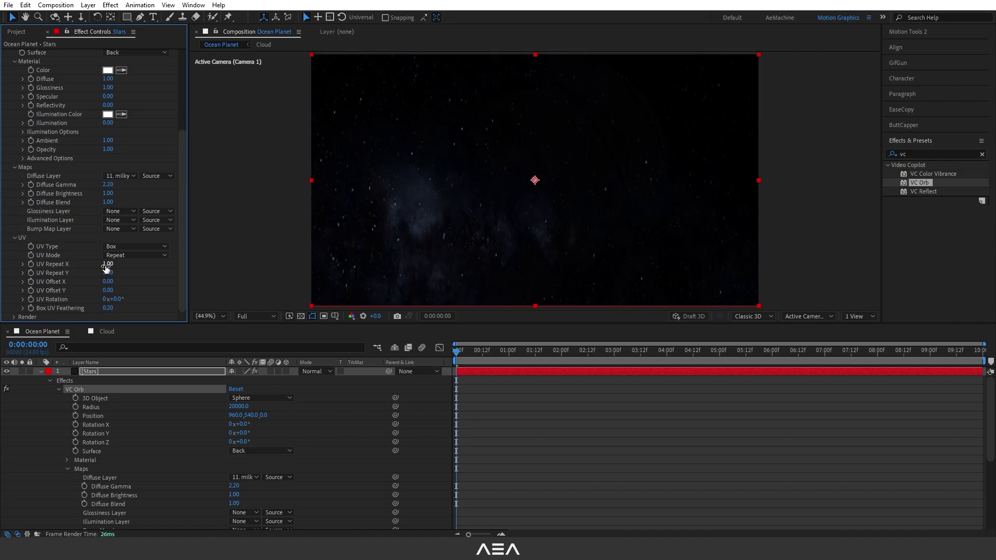
{"action": "key", "text": "Return"}
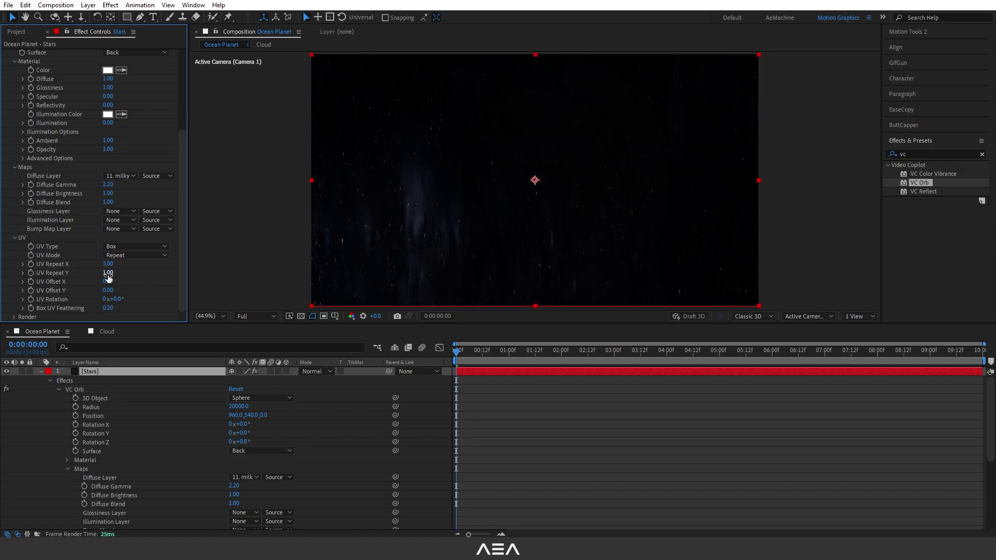
{"action": "key", "text": "Return"}
Rotate the Stars orb to X 6°, Y 38° and Z 2°, and move the Stars layer directly below the Orb layer
{"action": "scroll", "coordinate": [123, 152], "scroll_direction": "up", "scroll_amount": 6}
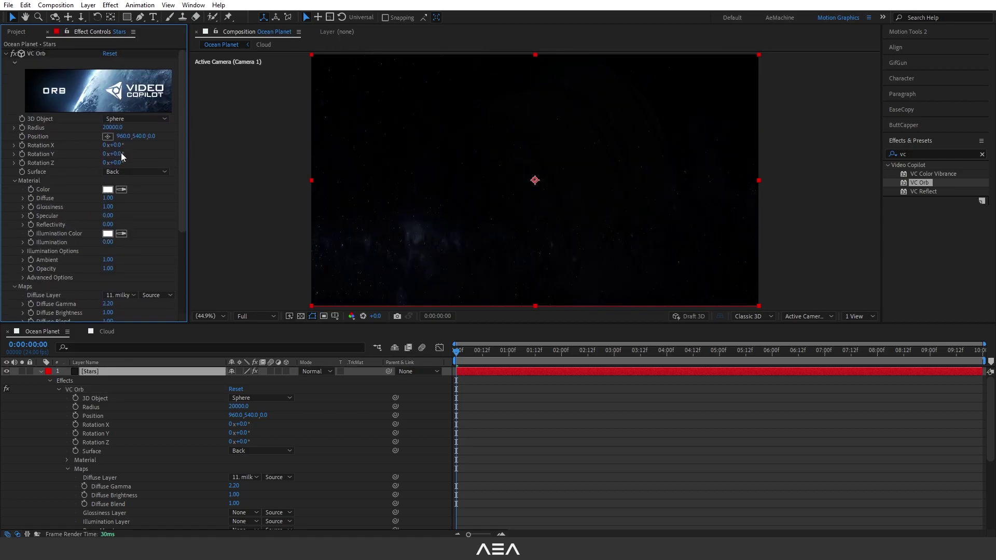
{"action": "mouse_move", "coordinate": [121, 155]}
{"action": "left_mouse_down"}
{"action": "mouse_move", "coordinate": [143, 157]}
{"action": "mouse_move", "coordinate": [120, 146]}
{"action": "mouse_move", "coordinate": [122, 163]}
{"action": "mouse_move", "coordinate": [119, 153]}
{"action": "mouse_move", "coordinate": [110, 163]}
{"action": "left_mouse_up"}
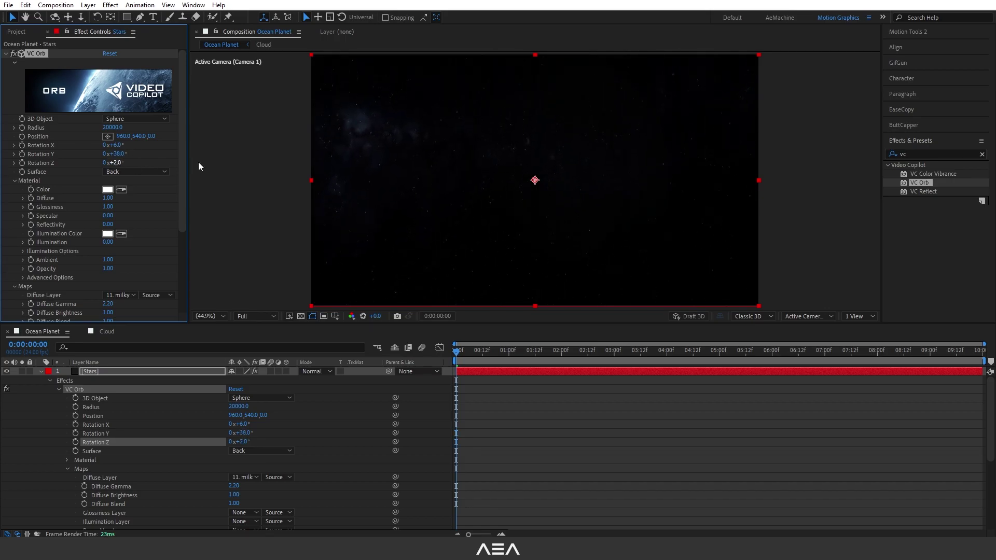
{"action": "left_click", "coordinate": [41, 371]}
{"action": "left_click_drag", "start_coordinate": [73, 374], "coordinate": [161, 434]}
Move the Camera 1 and Parallel Light 1 layers together to the top of the layer stack
{"action": "left_click", "coordinate": [107, 415]}
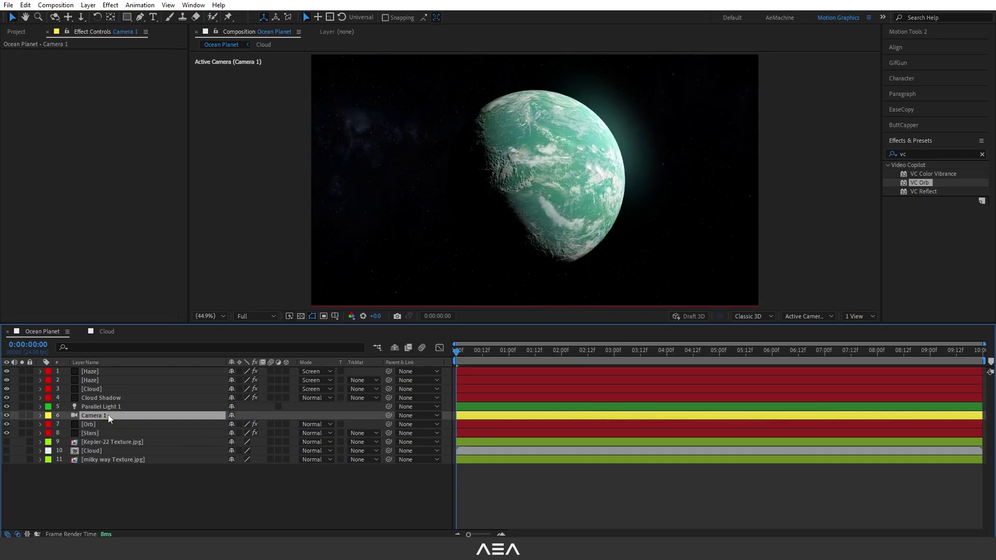
{"action": "left_click", "coordinate": [114, 408], "text": "shift"}
{"action": "left_click_drag", "start_coordinate": [116, 410], "coordinate": [148, 369]}
Open the Advanced Options of the Stars orb's material
{"action": "left_click", "coordinate": [104, 432]}
{"action": "scroll", "coordinate": [57, 237], "scroll_direction": "down", "scroll_amount": 3}
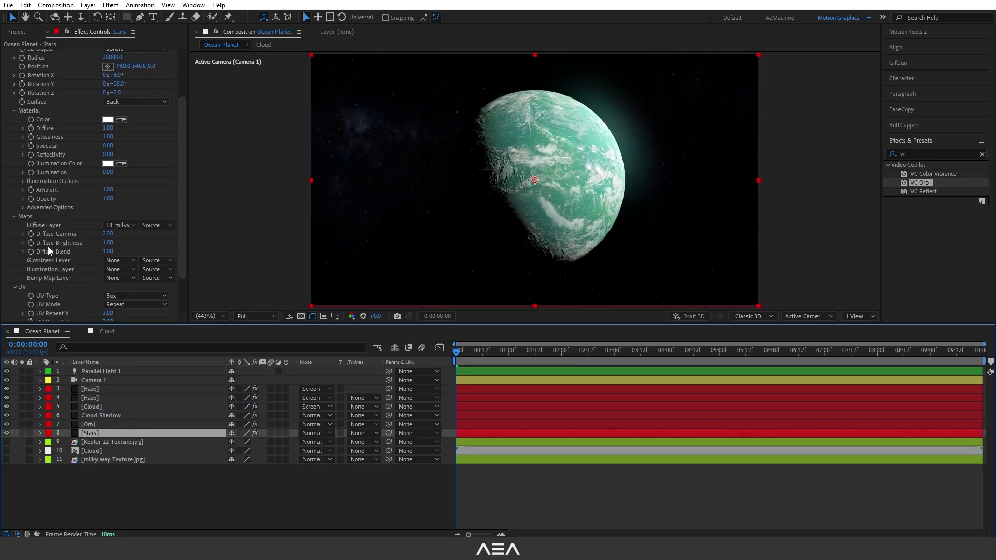
{"action": "left_click", "coordinate": [22, 207]}
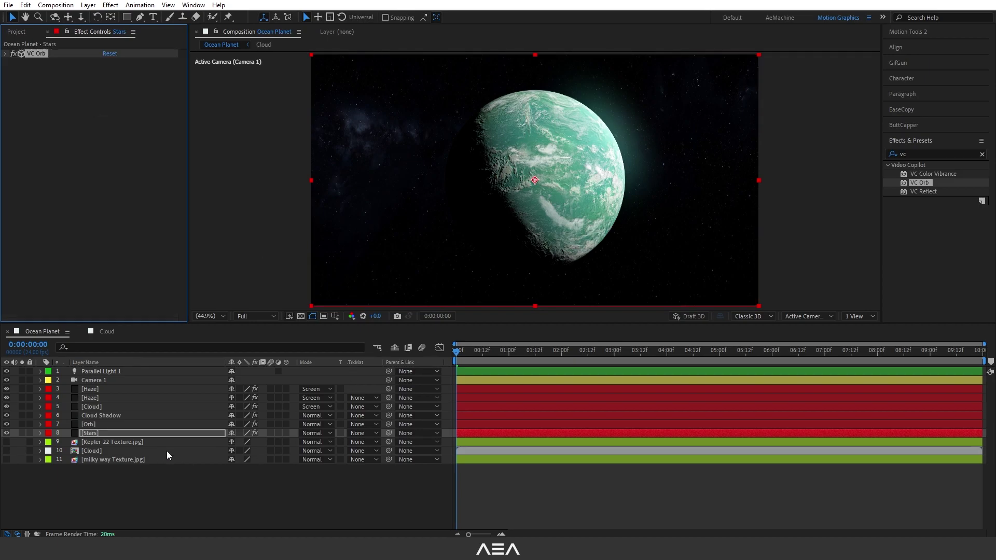
Add Blue_Haze.jpg to the Ocean Planet composition as the top layer
{"action": "left_click", "coordinate": [132, 484]}
{"action": "left_click", "coordinate": [16, 31]}
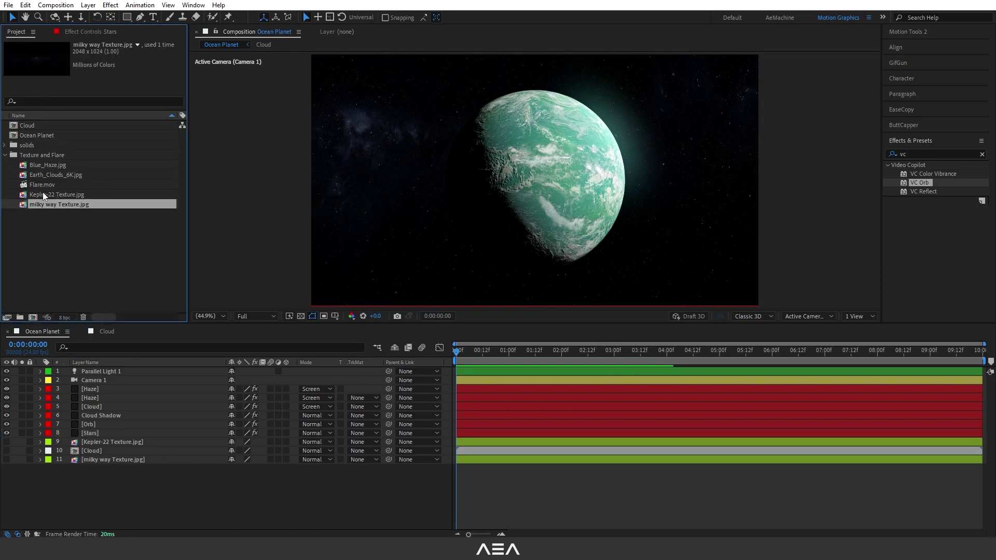
{"action": "left_click_drag", "start_coordinate": [41, 165], "coordinate": [110, 372]}
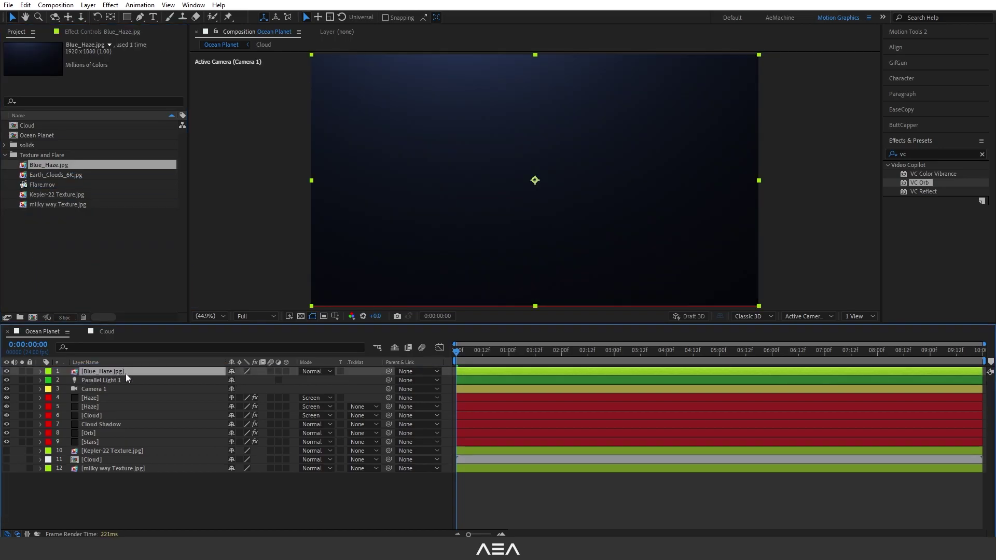
Apply the Tint effect to the Blue_Haze.jpg layer and map white to a light turquoise
{"action": "left_click", "coordinate": [931, 155]}
{"action": "type", "text": "tint"}
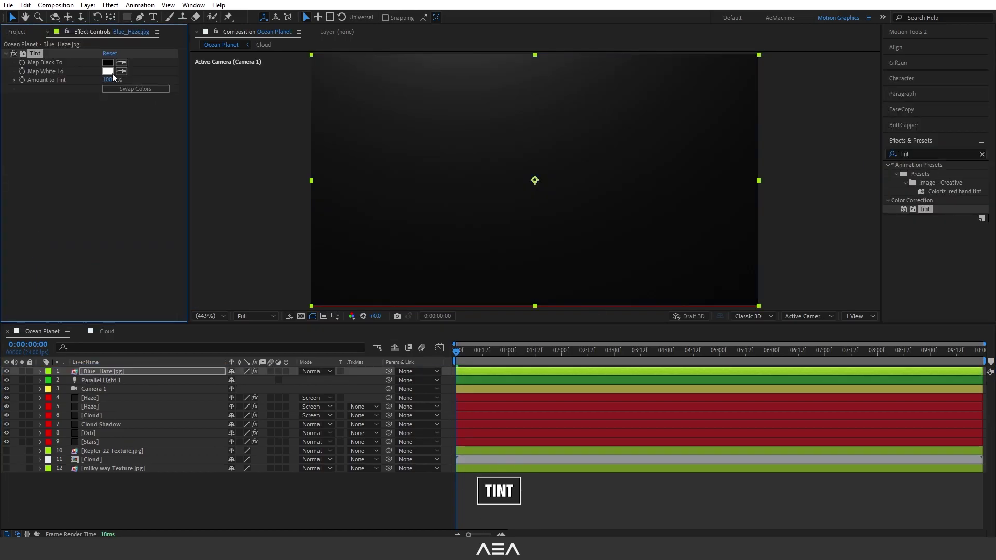
{"action": "left_click", "coordinate": [107, 71]}
{"action": "left_click", "coordinate": [544, 342]}
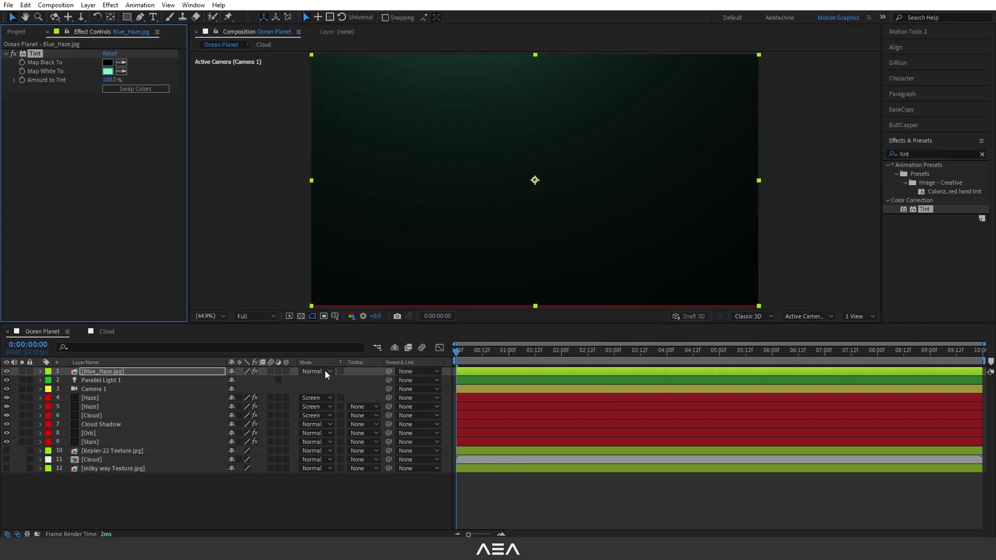
Set the Blue_Haze.jpg layer's blending mode to Add and deselect the layer
{"action": "left_click", "coordinate": [325, 370]}
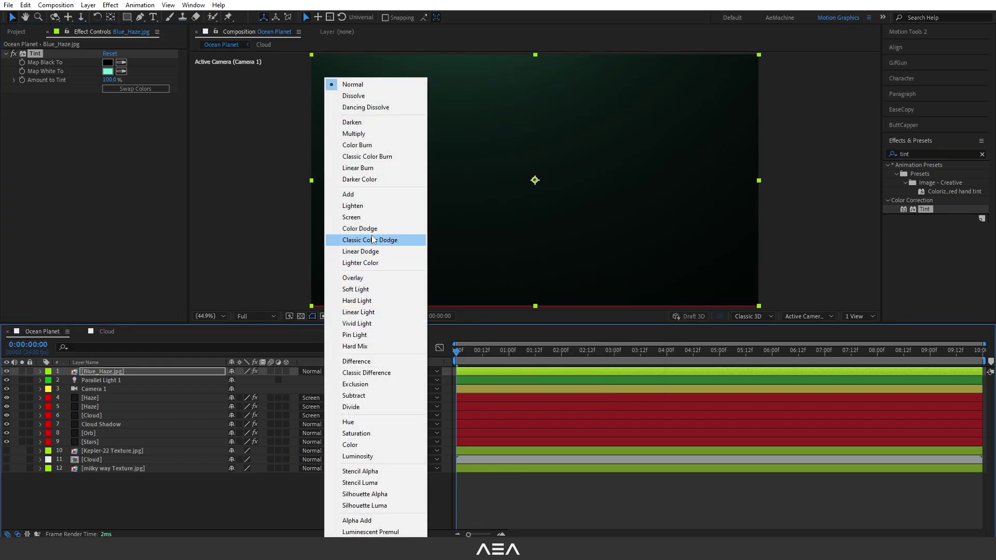
{"action": "left_click", "coordinate": [382, 200]}
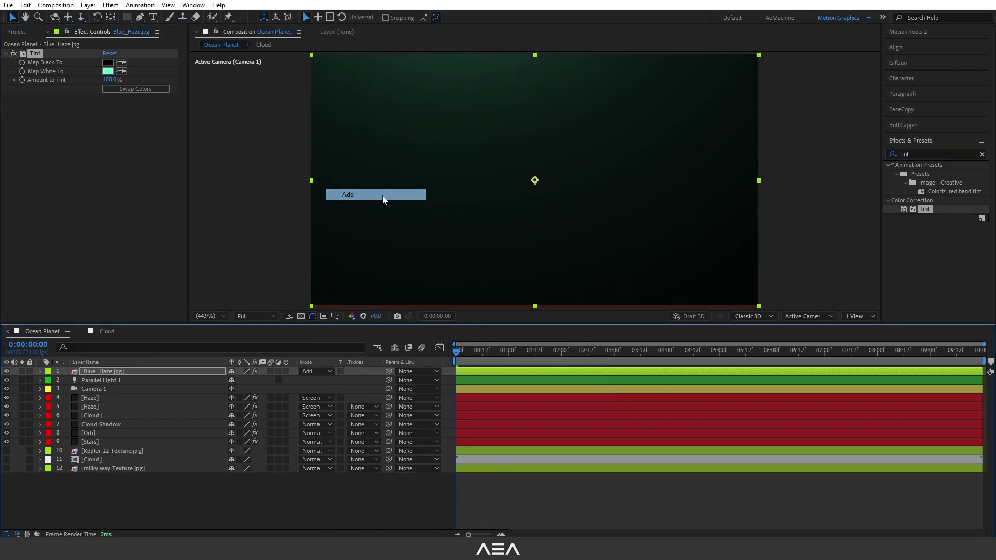
{"action": "left_click", "coordinate": [233, 502]}
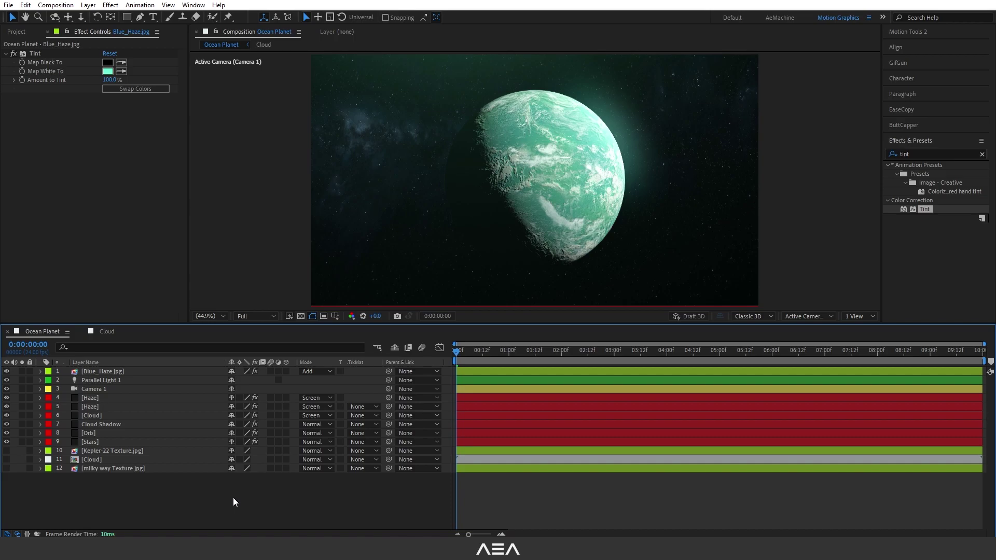
Expand the VC Orb properties of the Cloud, Cloud Shadow and Orb layers in a maximized timeline
{"action": "left_click", "coordinate": [100, 434]}
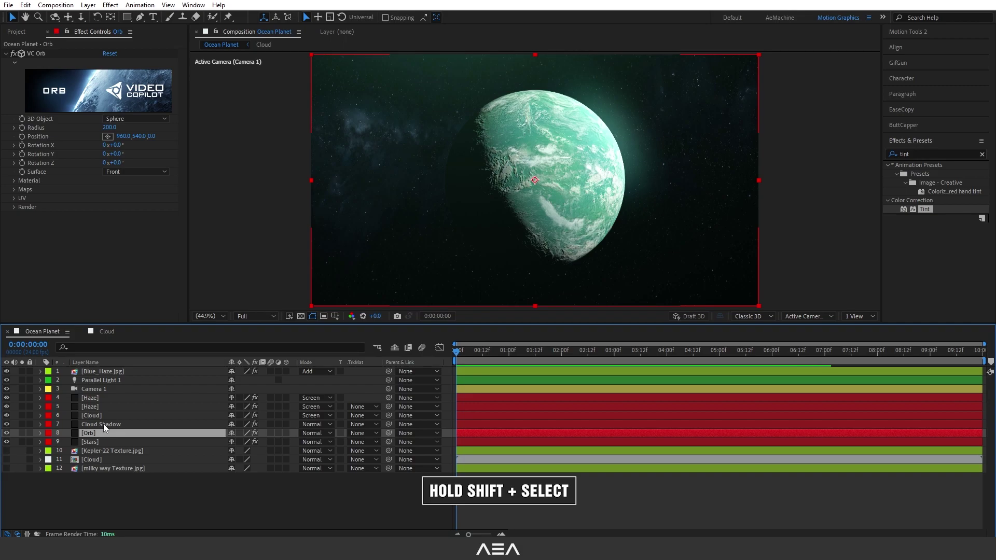
{"action": "left_click", "coordinate": [104, 425], "text": "shift"}
{"action": "left_click", "coordinate": [101, 419], "text": "shift"}
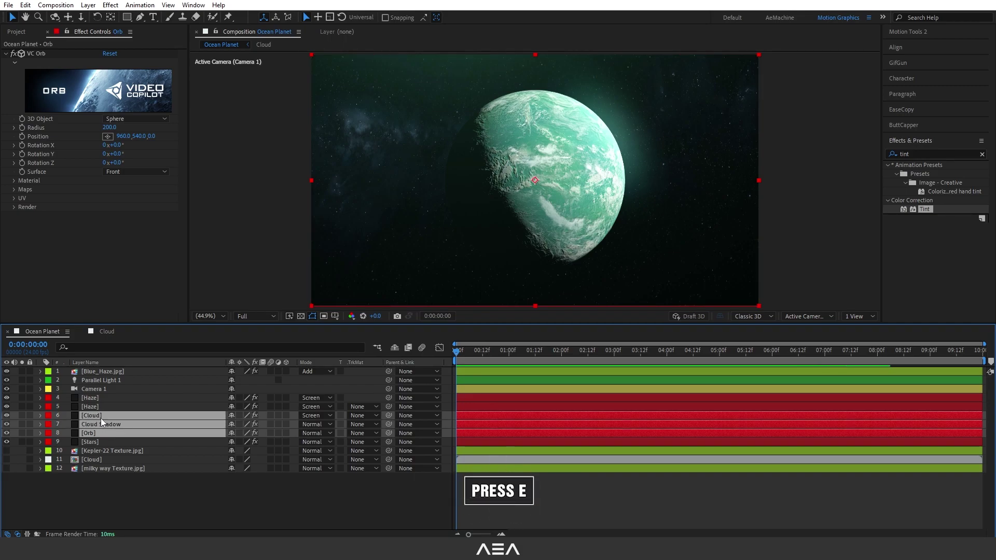
{"action": "key", "text": "e"}
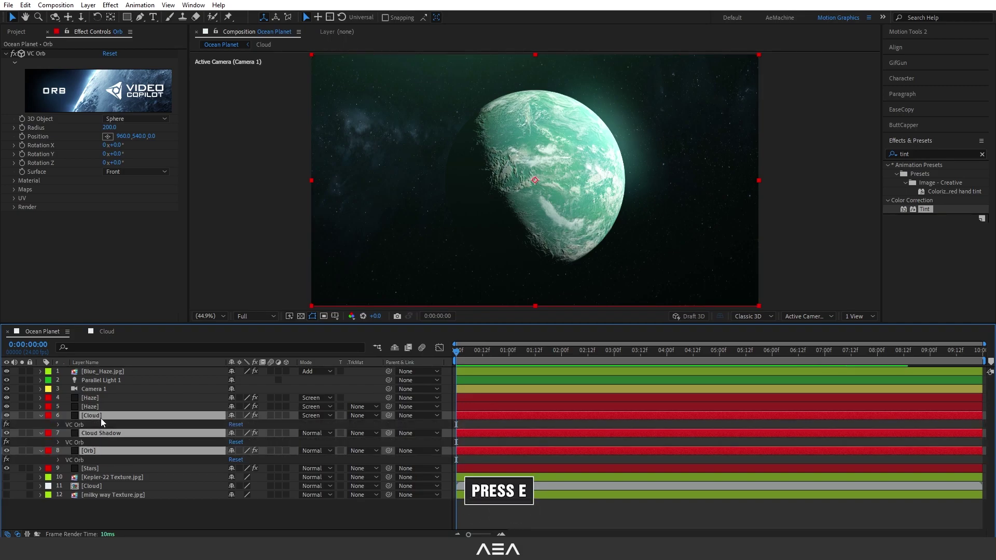
{"action": "left_click", "coordinate": [57, 425]}
{"action": "scroll", "coordinate": [57, 426], "scroll_direction": "down", "scroll_amount": 3}
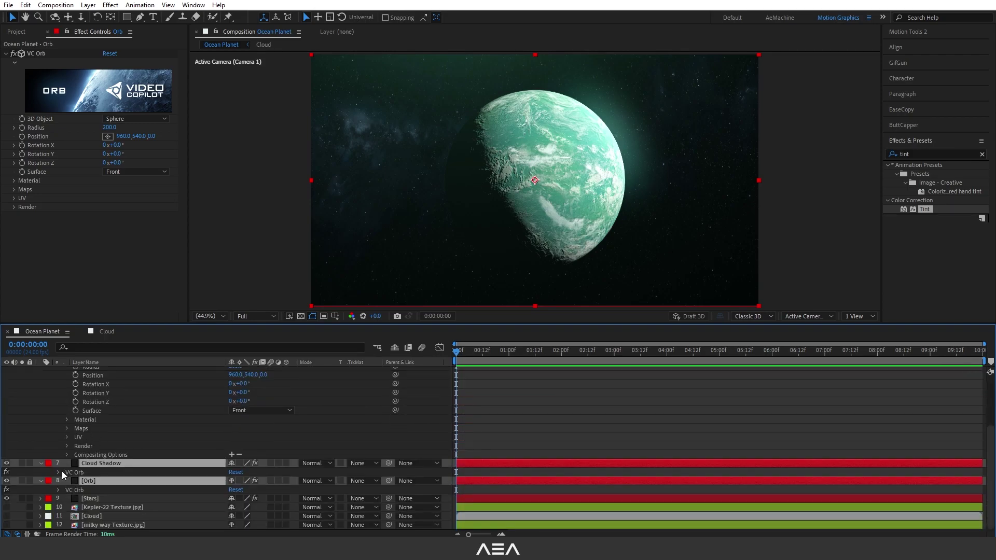
{"action": "left_click", "coordinate": [60, 471]}
{"action": "scroll", "coordinate": [113, 459], "scroll_direction": "down", "scroll_amount": 3}
{"action": "scroll", "coordinate": [113, 460], "scroll_direction": "down", "scroll_amount": 1}
{"action": "left_click", "coordinate": [58, 490]}
{"action": "scroll", "coordinate": [94, 482], "scroll_direction": "down", "scroll_amount": 2}
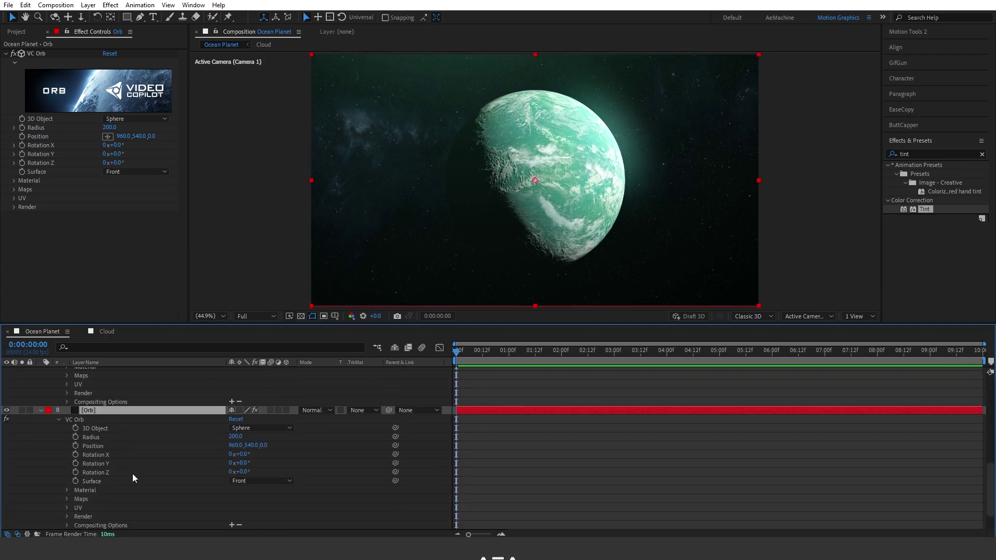
{"action": "left_click", "coordinate": [341, 459]}
{"action": "scroll", "coordinate": [340, 459], "scroll_direction": "up", "scroll_amount": 6}
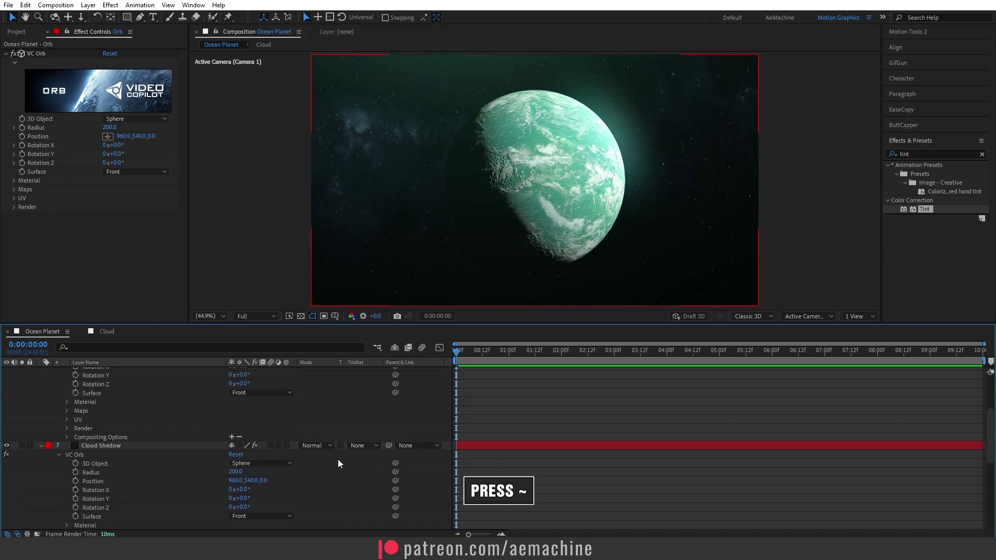
{"action": "key", "text": "grave"}
Link the Cloud layer's Rotation X, Y and Z to the matching rotation properties of the Orb layer
{"action": "left_click", "coordinate": [96, 160]}
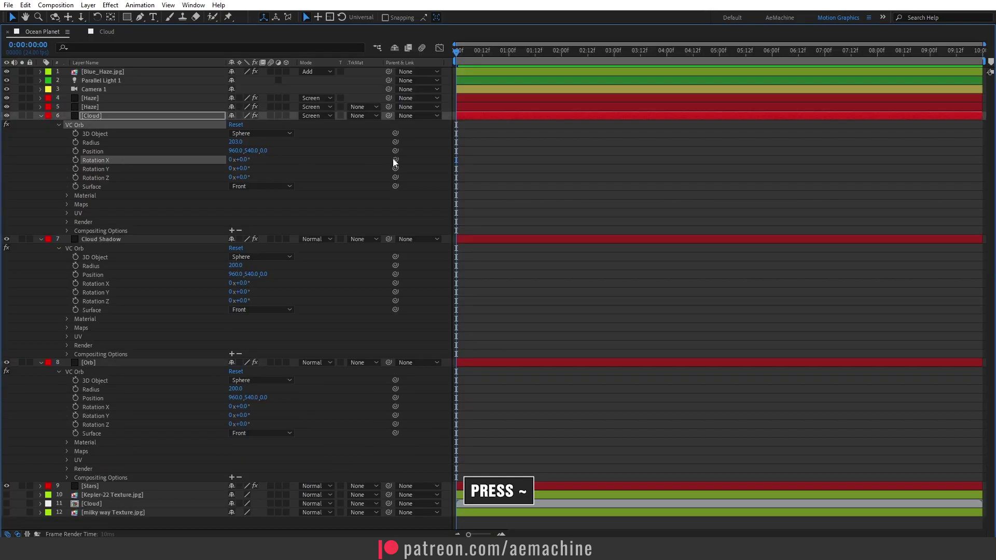
{"action": "left_click_drag", "start_coordinate": [395, 160], "coordinate": [100, 406]}
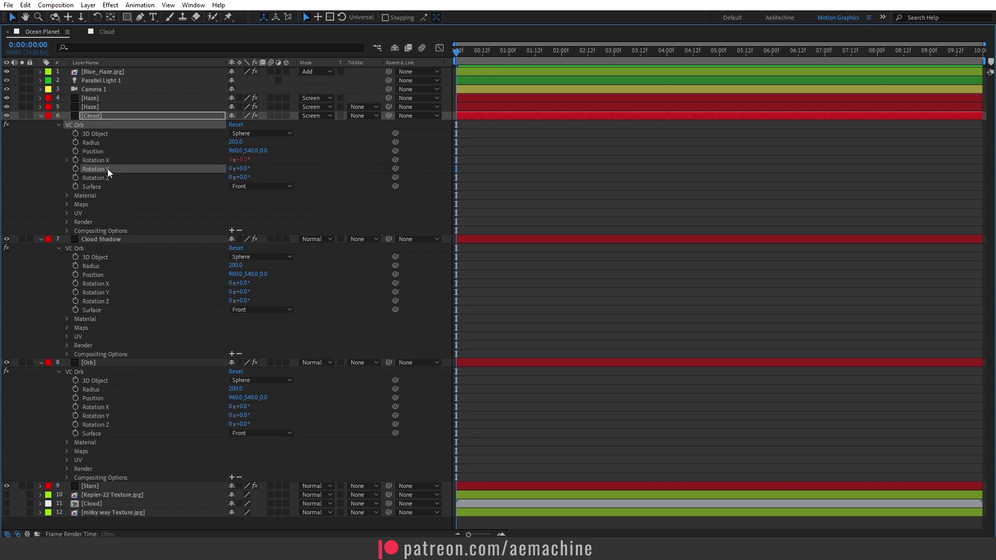
{"action": "left_click_drag", "start_coordinate": [396, 168], "coordinate": [95, 416]}
{"action": "left_click", "coordinate": [111, 179]}
{"action": "left_click_drag", "start_coordinate": [395, 178], "coordinate": [104, 424]}
Link the Cloud Shadow layer's Rotation X, Y and Z to the Orb layer's rotations and restore the normal workspace layout
{"action": "left_click", "coordinate": [226, 284]}
{"action": "left_click_drag", "start_coordinate": [395, 284], "coordinate": [114, 415]}
{"action": "left_click", "coordinate": [397, 292]}
{"action": "left_click_drag", "start_coordinate": [395, 301], "coordinate": [111, 424]}
{"action": "key", "text": "grave"}
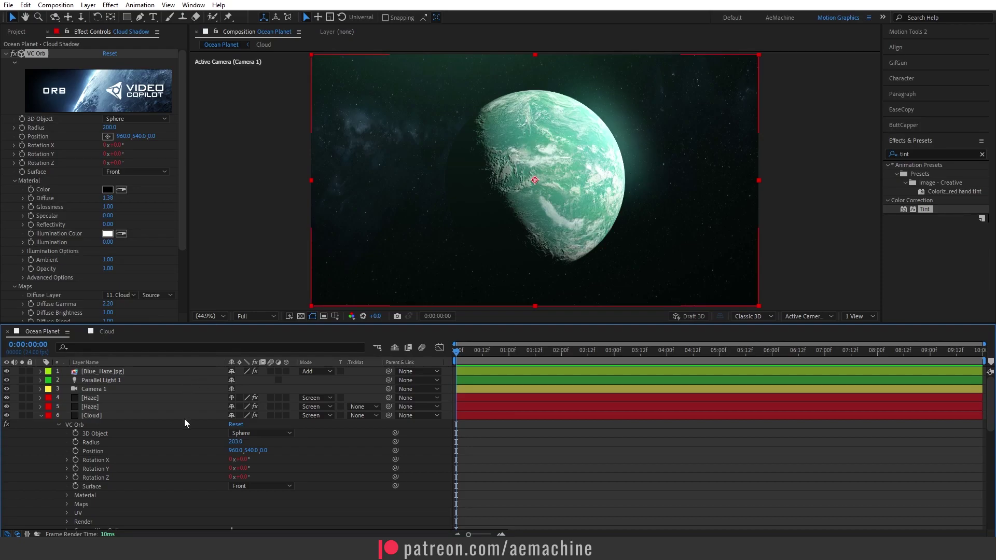
Try turning the Orb on Rotation Y, and set its Rotation Z to -20°
{"action": "scroll", "coordinate": [183, 444], "scroll_direction": "down", "scroll_amount": 8}
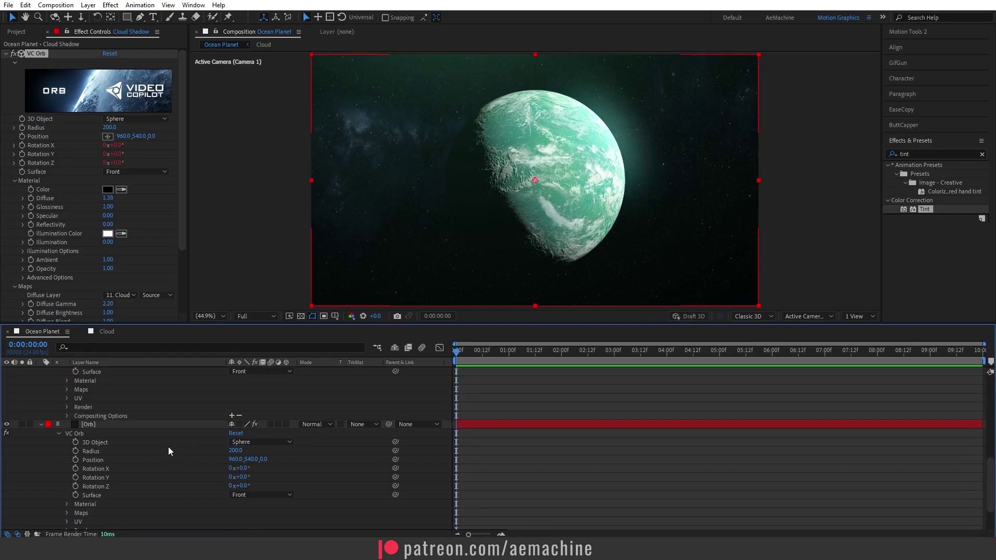
{"action": "left_click", "coordinate": [101, 477]}
{"action": "left_click_drag", "start_coordinate": [243, 477], "coordinate": [245, 479]}
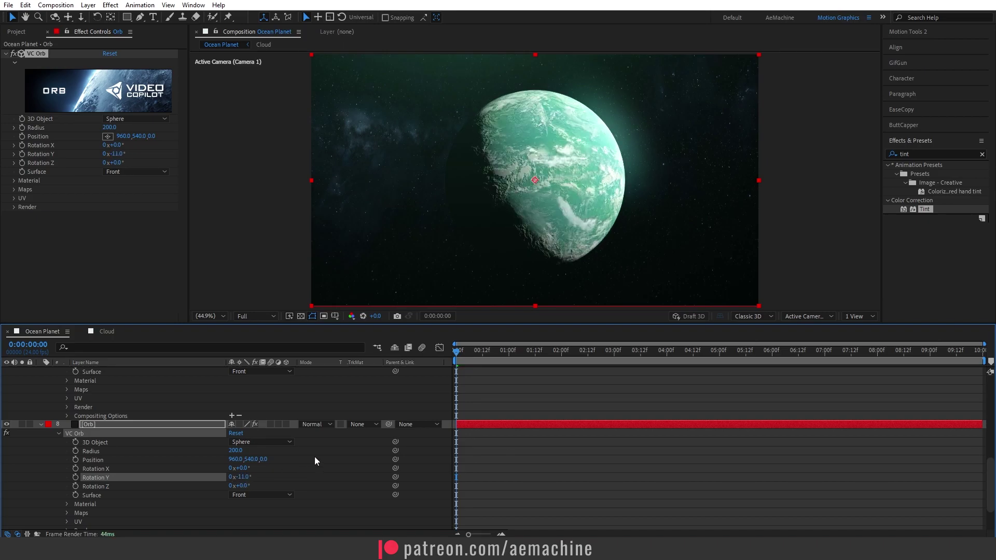
{"action": "left_click_drag", "start_coordinate": [246, 490], "coordinate": [235, 487]}
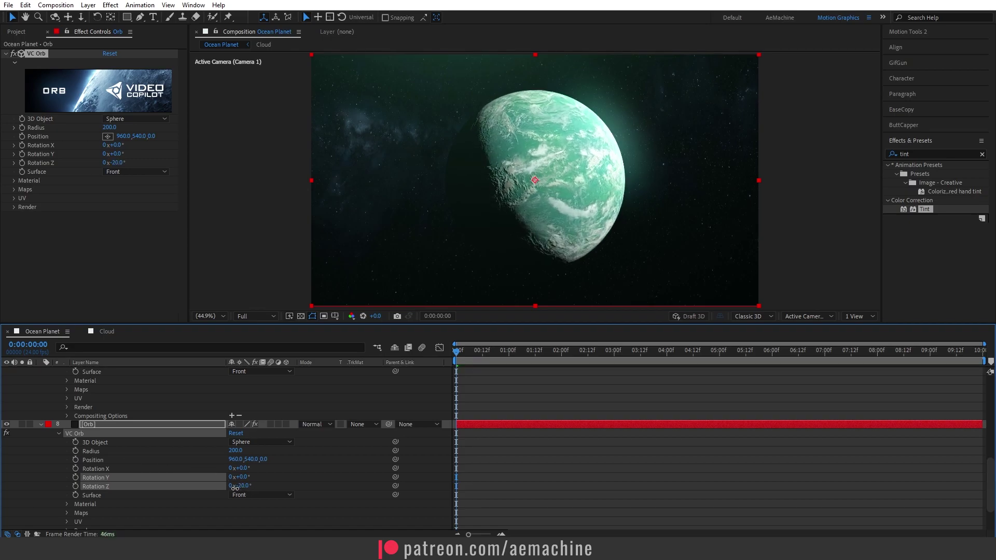
Keyframe the Orb's Rotation Y and Z at the first frame, and set Rotation Y to -41° at 0:00:09:23
{"action": "left_click", "coordinate": [76, 478]}
{"action": "left_click", "coordinate": [76, 486]}
{"action": "left_click_drag", "start_coordinate": [456, 352], "coordinate": [982, 368]}
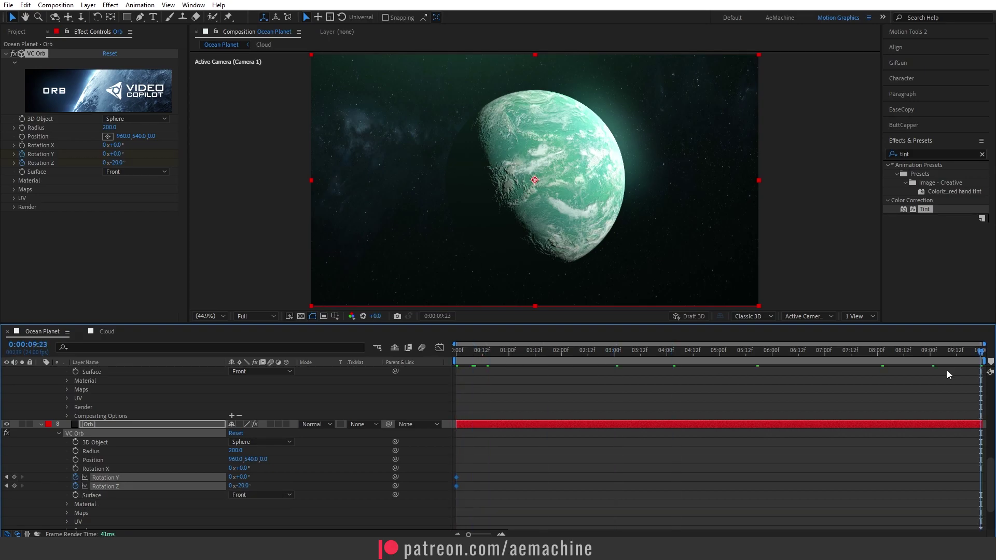
{"action": "left_click", "coordinate": [670, 393]}
{"action": "left_click_drag", "start_coordinate": [244, 478], "coordinate": [224, 476]}
Preview the planet's rotation and collapse the expanded layer properties in the timeline
{"action": "key", "text": "space"}
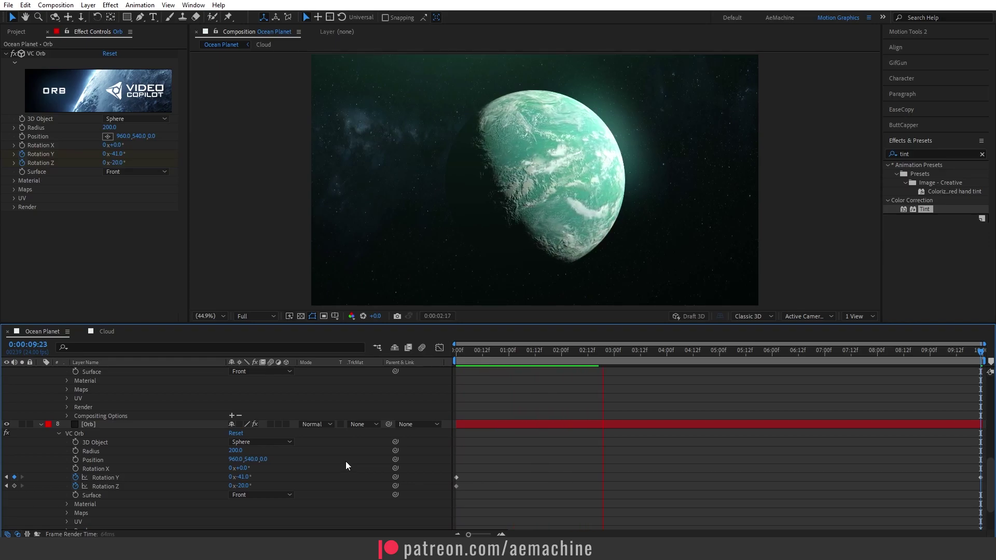
{"action": "key", "text": "space"}
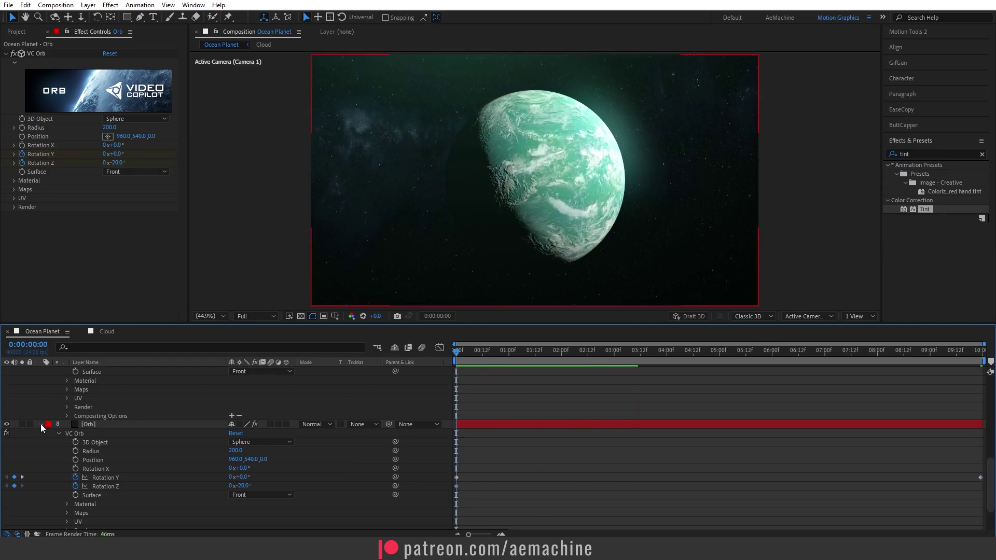
{"action": "key", "text": "ctrl+a"}
{"action": "left_click", "coordinate": [40, 424]}
{"action": "left_click", "coordinate": [111, 485]}
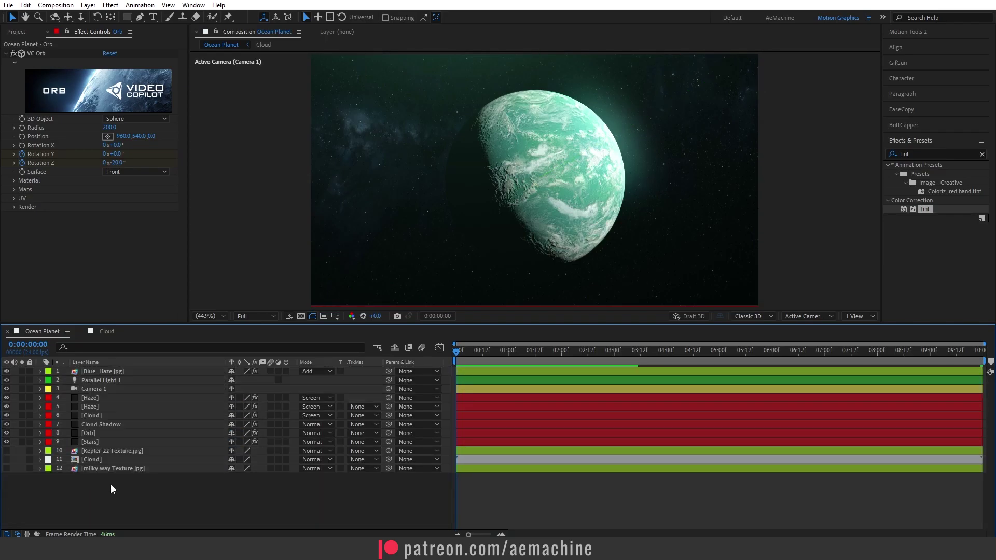
Add keyframes for Camera 1's Point of Interest and Position at the first frame
{"action": "left_click", "coordinate": [108, 389]}
{"action": "key", "text": "a"}
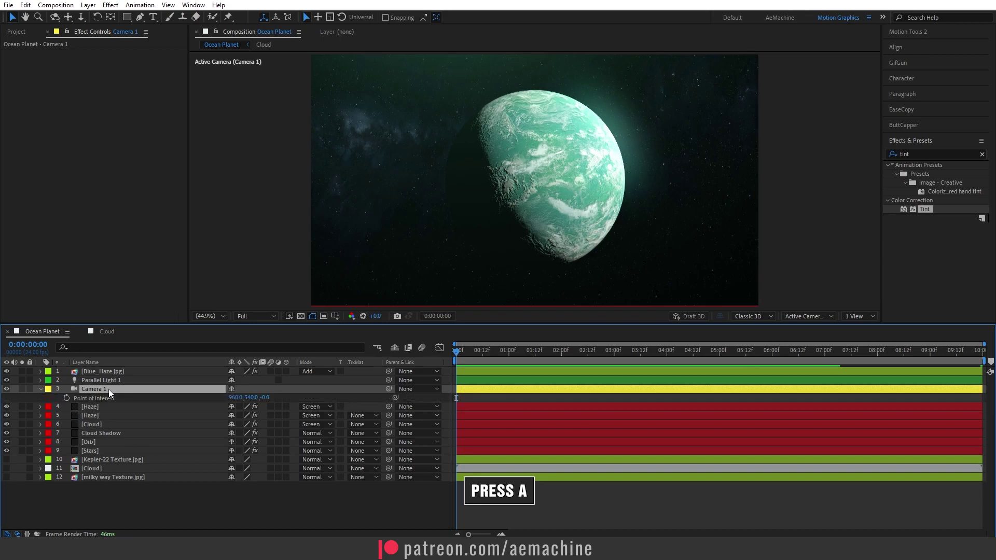
{"action": "left_click", "coordinate": [65, 398]}
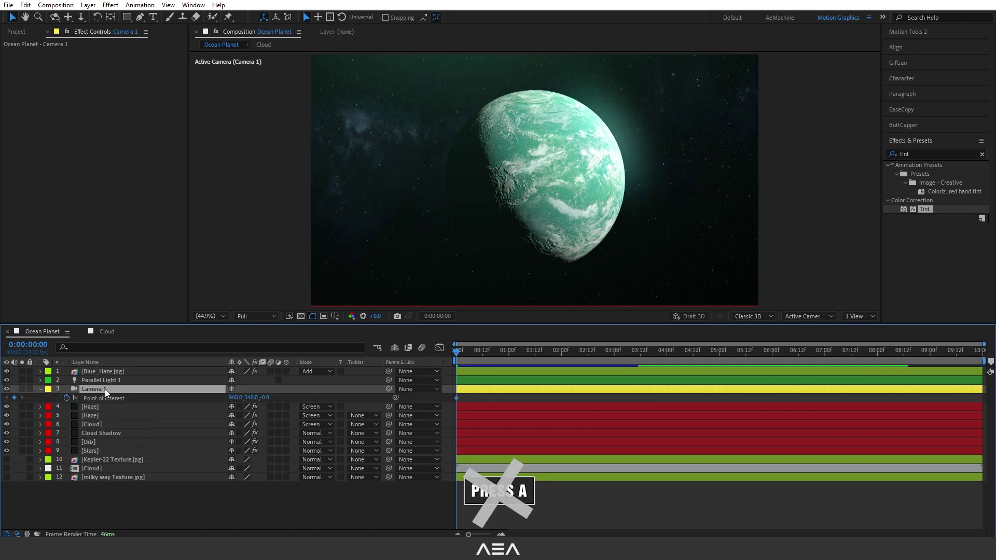
{"action": "key", "text": "shift+p"}
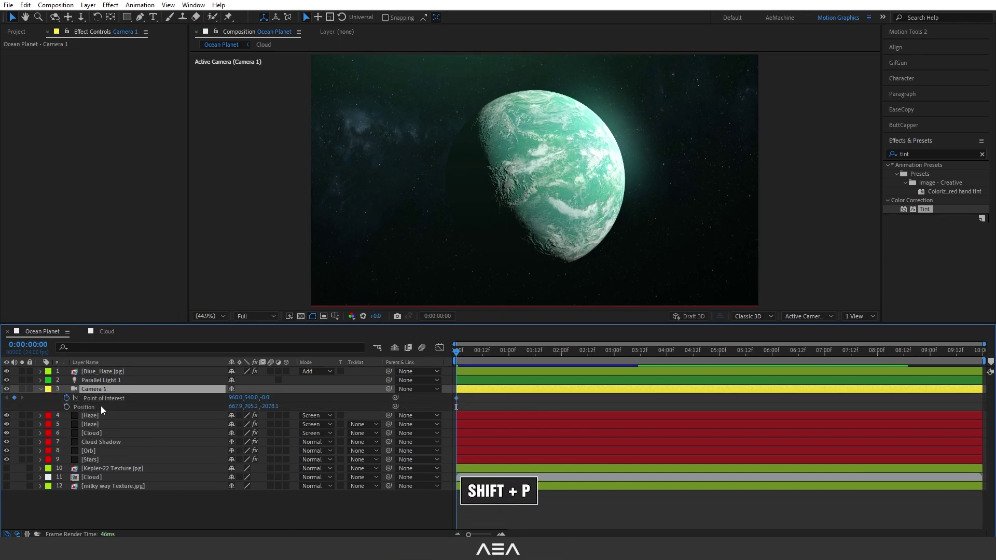
{"action": "left_click", "coordinate": [67, 407]}
At 0:00:09:23, orbit Camera 1 around the planet to a position of about 1628.4, 2038.8, 540.3
{"action": "left_click", "coordinate": [869, 350]}
{"action": "key", "text": "End"}
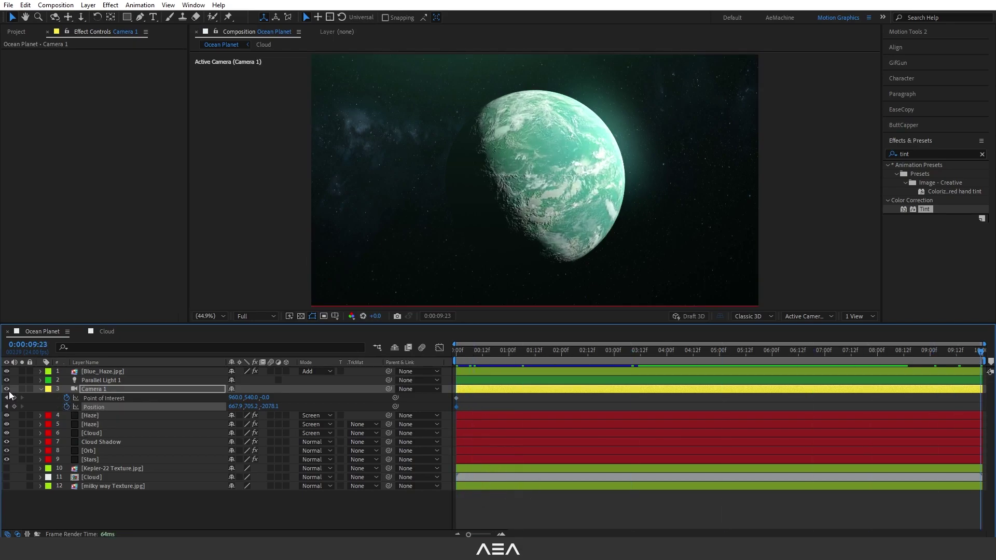
{"action": "left_click_drag", "start_coordinate": [673, 181], "coordinate": [455, 102]}
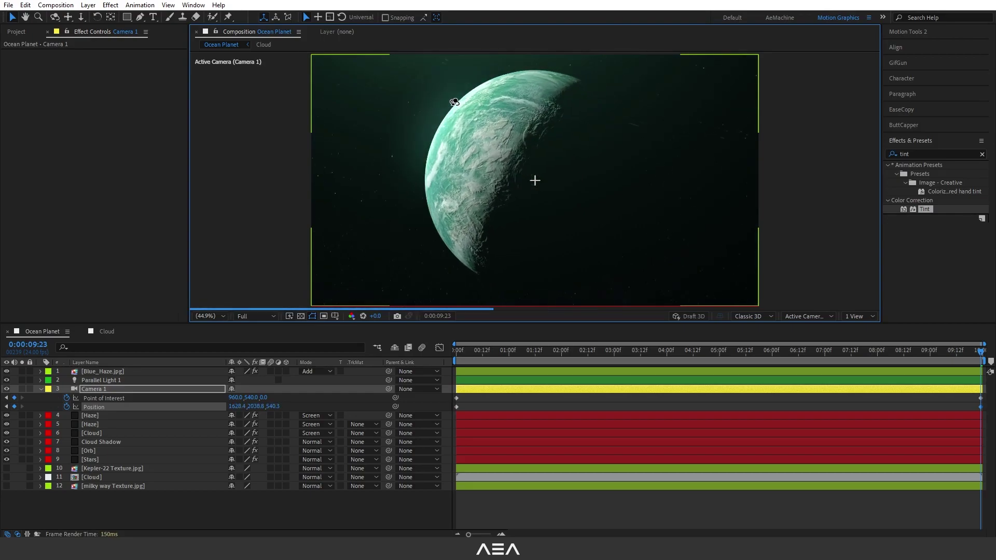
{"action": "left_click_drag", "start_coordinate": [460, 350], "coordinate": [982, 378]}
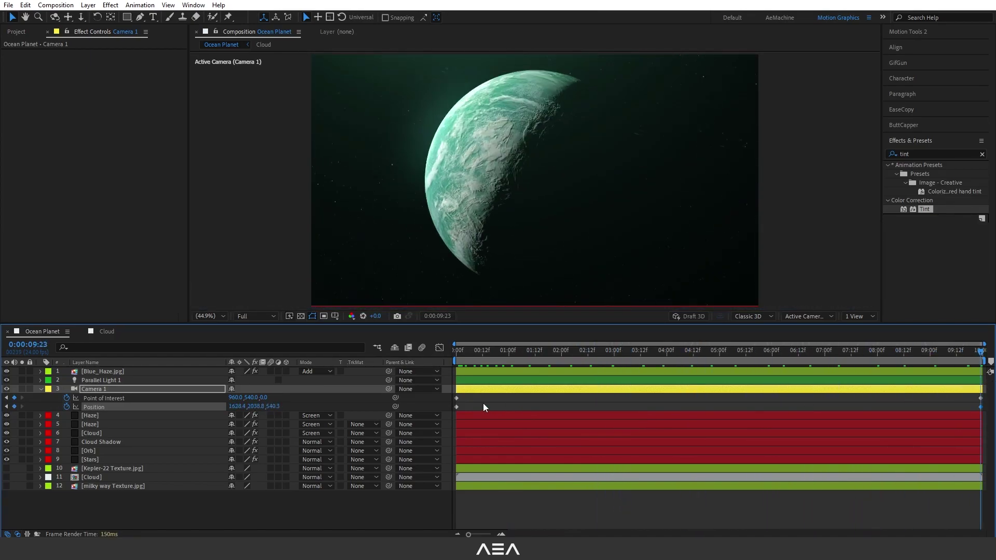
Delete Camera 1's starting keyframes and move its ending keyframes to the first frame
{"action": "left_click_drag", "start_coordinate": [474, 395], "coordinate": [444, 412]}
{"action": "key", "text": "Delete"}
{"action": "left_click_drag", "start_coordinate": [971, 396], "coordinate": [988, 411]}
{"action": "left_click_drag", "start_coordinate": [484, 428], "coordinate": [453, 428]}
Reframe Camera 1 at the end of the timeline and at the first frame, and preview the camera move
{"action": "left_click_drag", "start_coordinate": [617, 171], "coordinate": [636, 135]}
{"action": "left_click", "coordinate": [455, 351]}
{"action": "left_click_drag", "start_coordinate": [560, 224], "coordinate": [652, 254]}
{"action": "left_click_drag", "start_coordinate": [652, 254], "coordinate": [661, 255]}
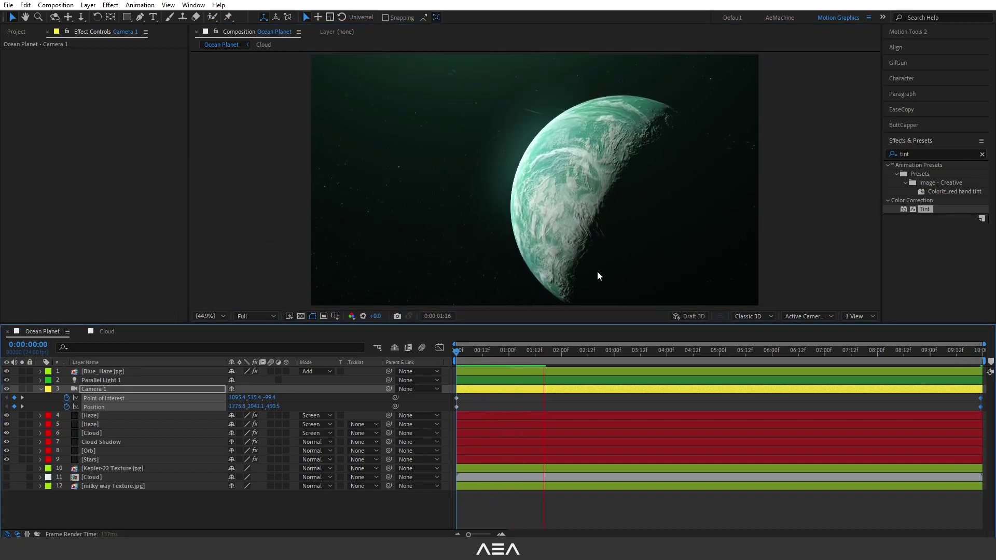
{"action": "key", "text": "space"}
Add Flare.mov to the Ocean Planet composition as the top layer and collapse Camera 1's properties
{"action": "left_click", "coordinate": [17, 32]}
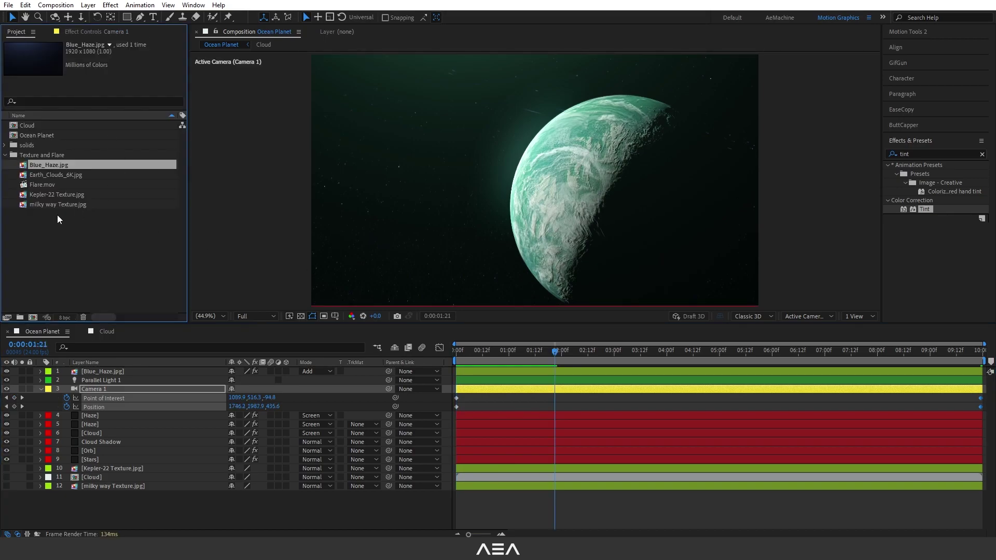
{"action": "left_click", "coordinate": [47, 185]}
{"action": "left_click_drag", "start_coordinate": [51, 184], "coordinate": [145, 369]}
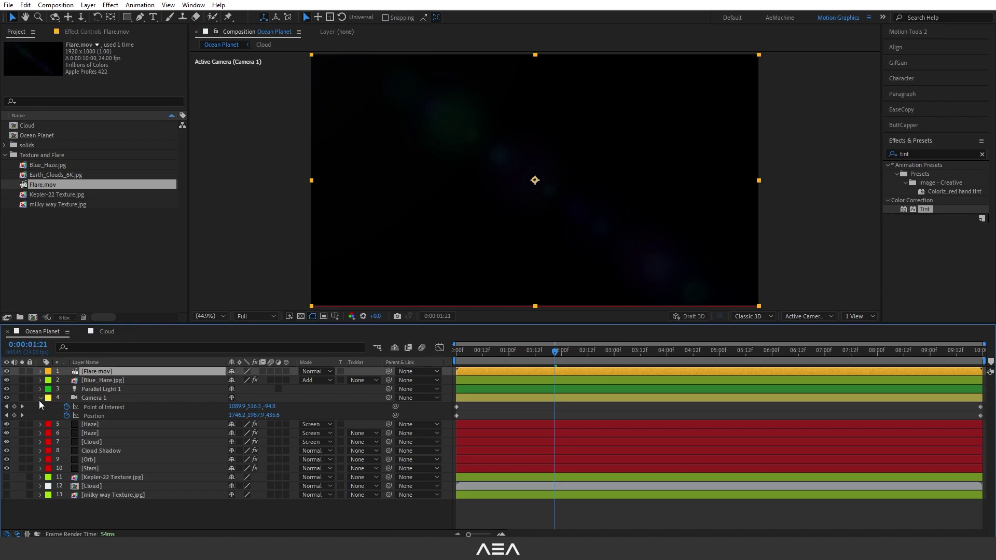
{"action": "left_click", "coordinate": [40, 399]}
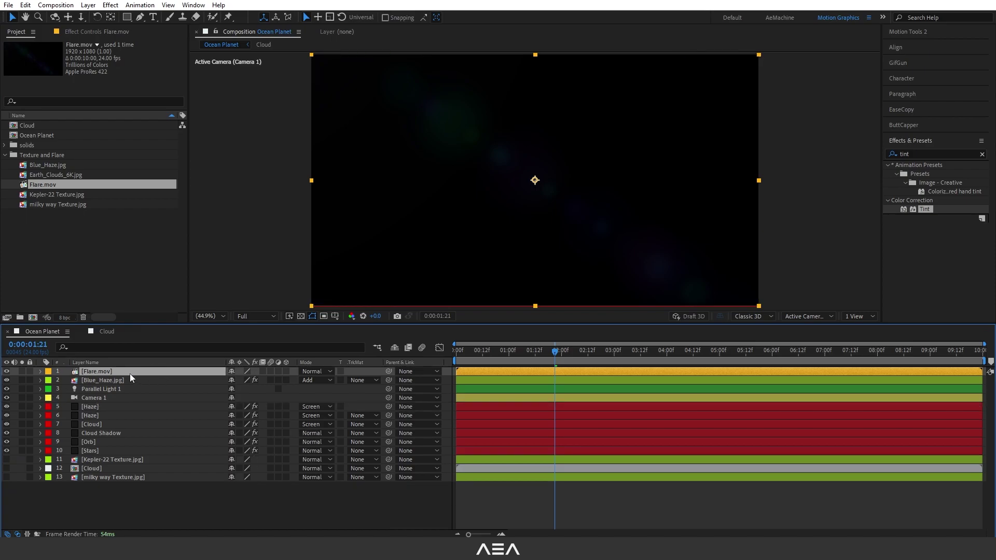
Set the Flare.mov layer's blending mode to Screen, return to the first frame and deselect the layer
{"action": "left_click", "coordinate": [322, 371]}
{"action": "left_click", "coordinate": [362, 215]}
{"action": "left_click_drag", "start_coordinate": [465, 352], "coordinate": [455, 353]}
{"action": "left_click", "coordinate": [145, 501]}
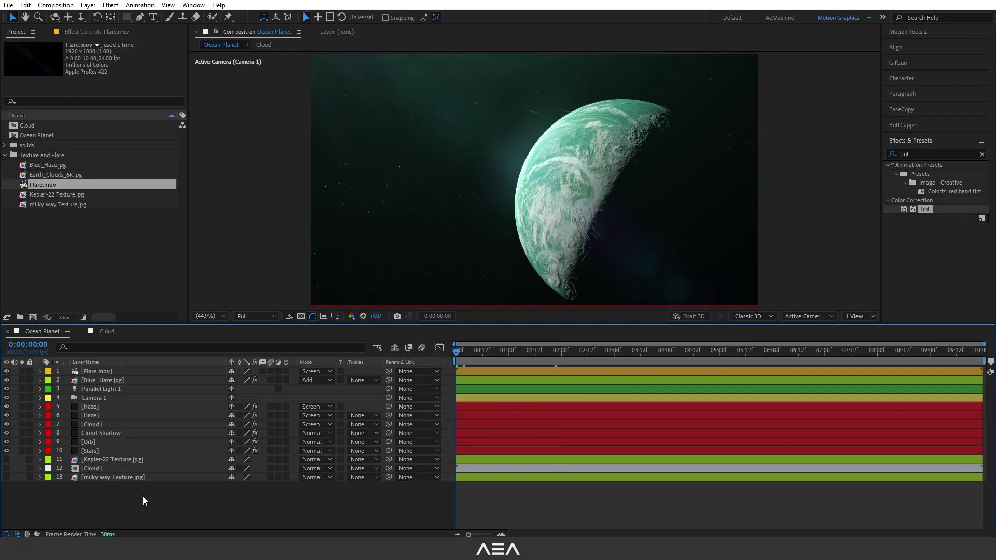
Create an adjustment layer named CC at the top of the layer stack
{"action": "right_click", "coordinate": [143, 499]}
{"action": "mouse_move", "coordinate": [217, 371]}
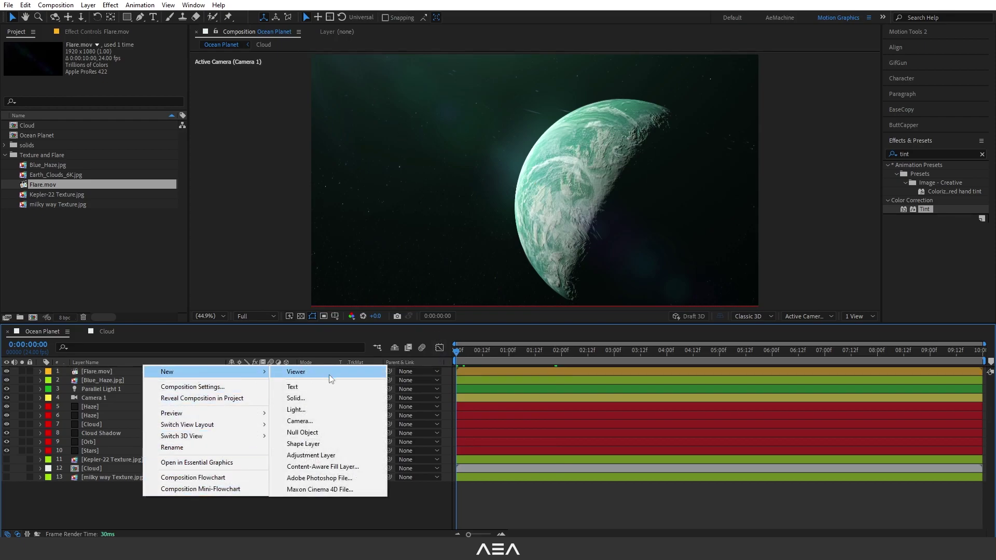
{"action": "left_click", "coordinate": [310, 455]}
{"action": "key", "text": "Return"}
{"action": "type", "text": "CC"}
{"action": "key", "text": "Return"}
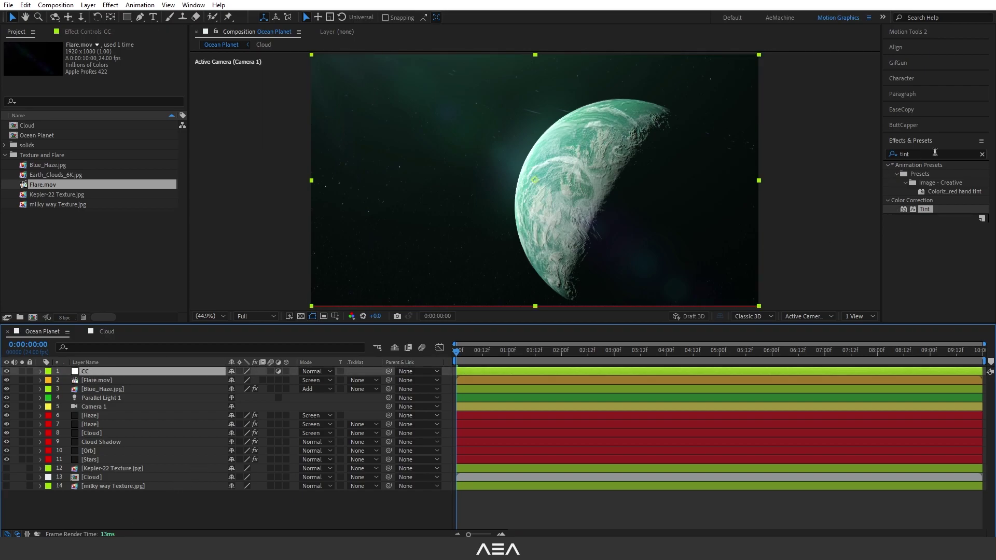
Apply the Curves effect to the CC layer and pull the shadows of the RGB curve slightly down
{"action": "left_click", "coordinate": [935, 152]}
{"action": "type", "text": "cur"}
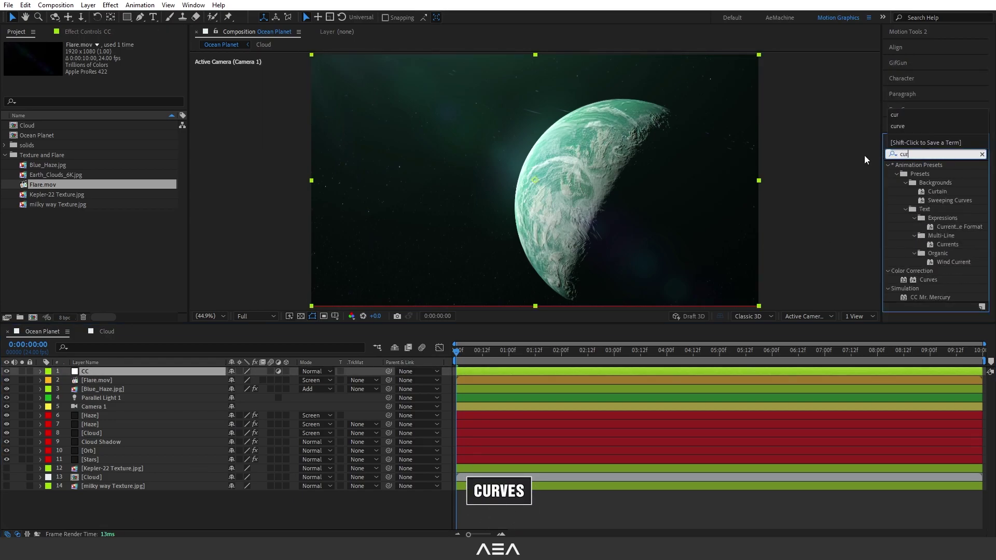
{"action": "double_click", "coordinate": [929, 279]}
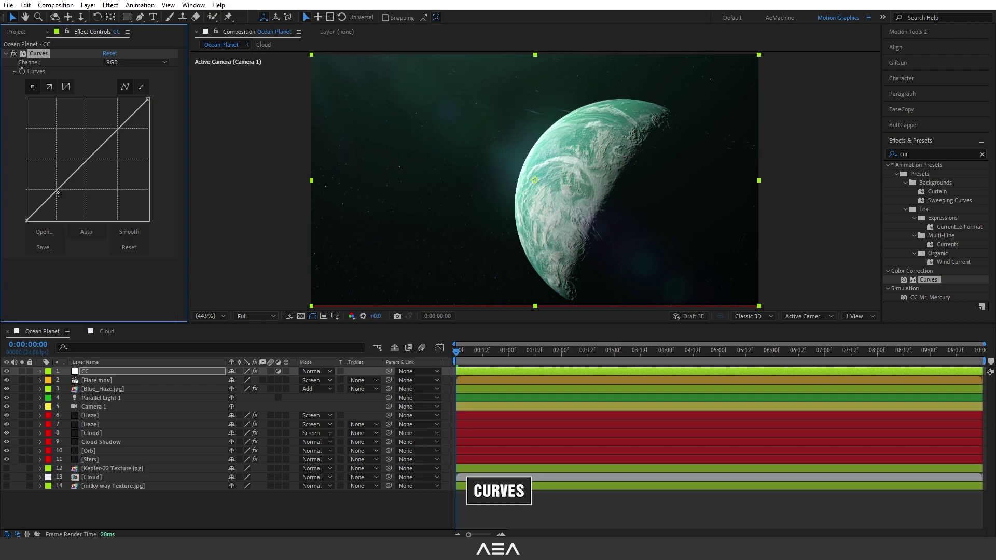
{"action": "left_click", "coordinate": [58, 193]}
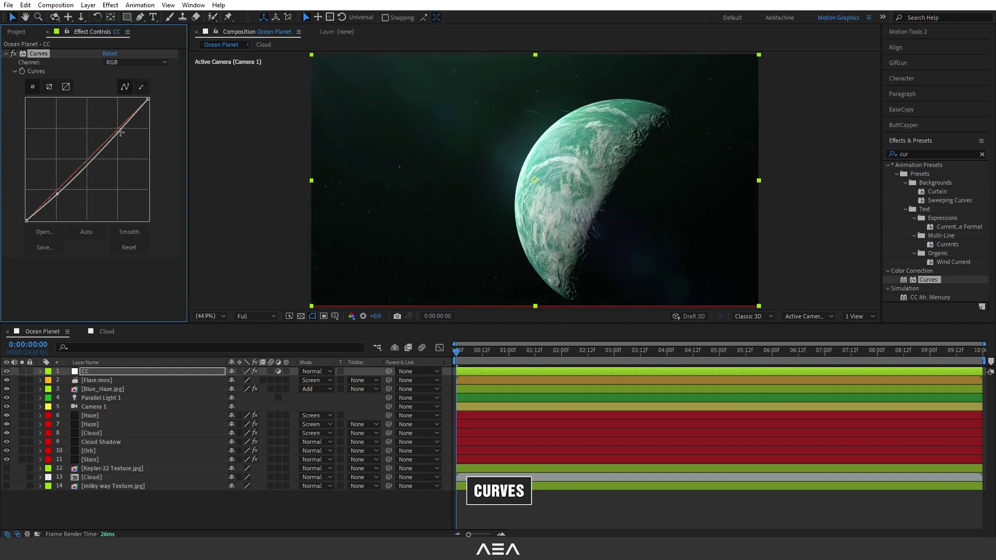
Shape the red curve into a slight S and lower the blue curve a little in the shadows
{"action": "left_click", "coordinate": [136, 63]}
{"action": "left_click", "coordinate": [114, 82]}
{"action": "left_click_drag", "start_coordinate": [57, 191], "coordinate": [54, 183]}
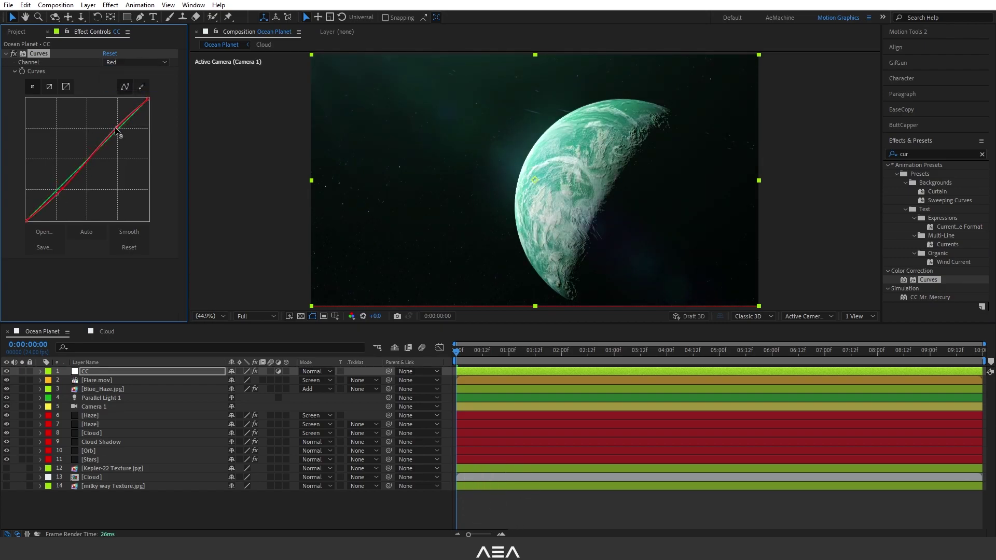
{"action": "left_click", "coordinate": [136, 63]}
{"action": "left_click", "coordinate": [138, 108]}
{"action": "left_click_drag", "start_coordinate": [68, 177], "coordinate": [76, 174]}
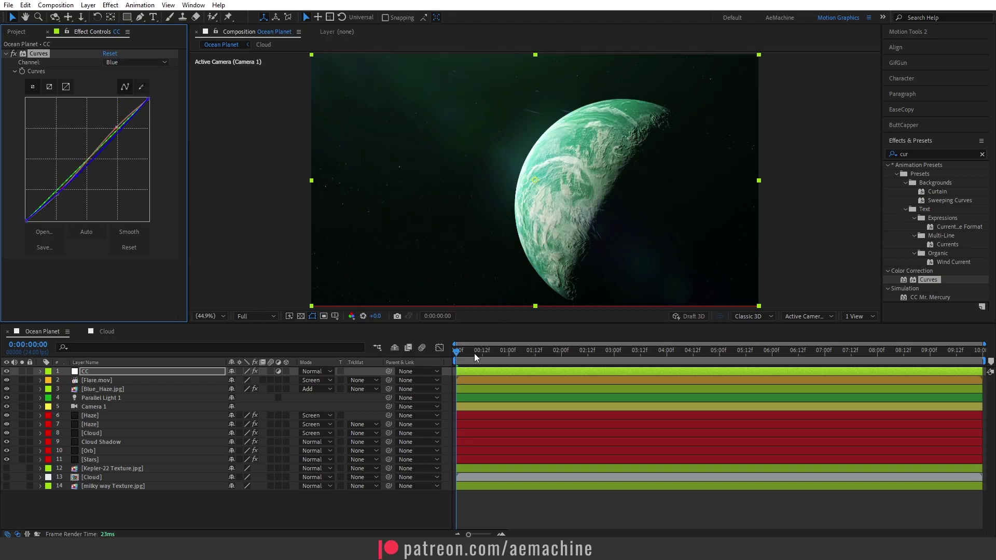
At 0:00:03:23, pull the lower part of the green curve slightly down
{"action": "left_click_drag", "start_coordinate": [475, 353], "coordinate": [665, 354]}
{"action": "left_click", "coordinate": [136, 63]}
{"action": "left_click", "coordinate": [137, 96]}
{"action": "left_click_drag", "start_coordinate": [69, 178], "coordinate": [69, 185]}
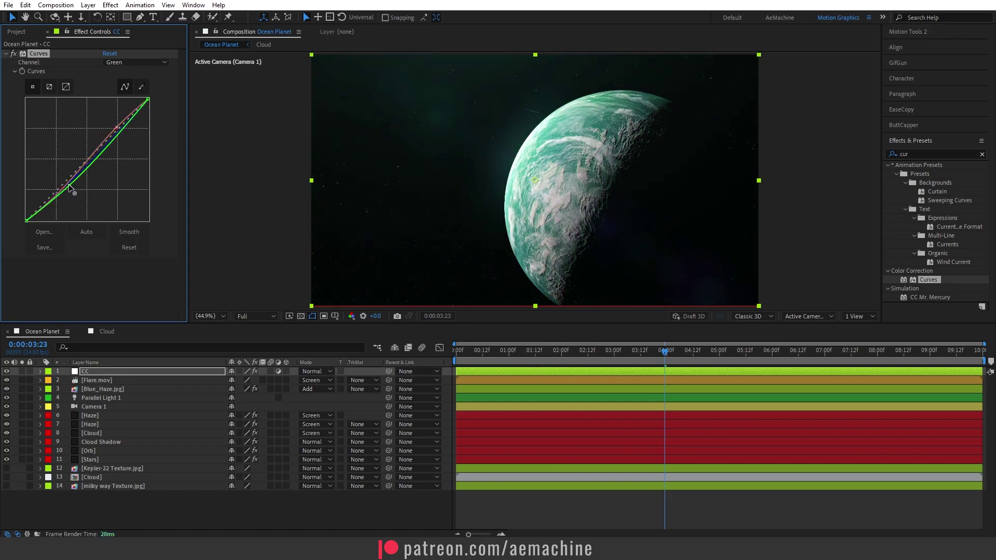
At 0:00:02:03, apply the Noise HLS Auto effect to the CC layer
{"action": "left_click_drag", "start_coordinate": [496, 350], "coordinate": [568, 352]}
{"action": "left_click", "coordinate": [95, 510]}
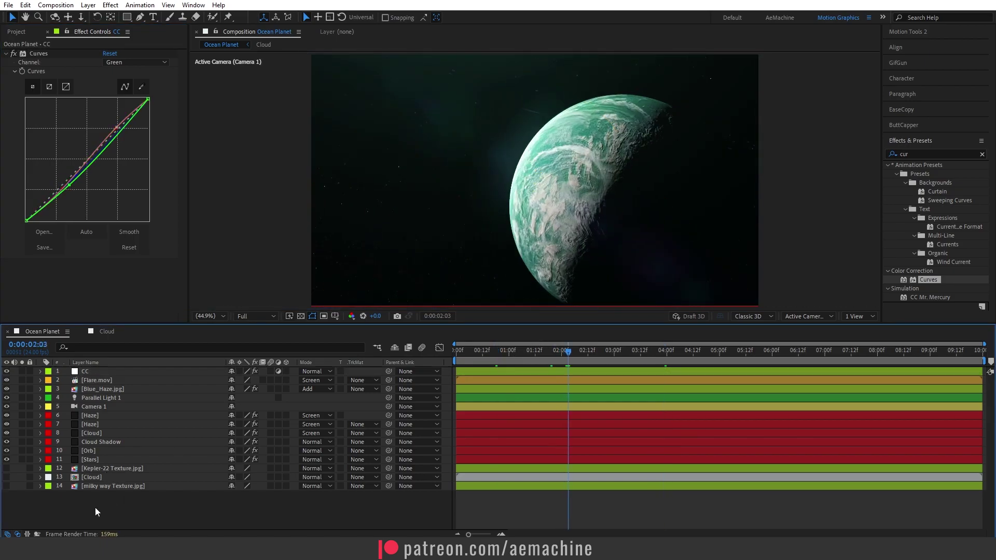
{"action": "left_click", "coordinate": [142, 370]}
{"action": "double_click", "coordinate": [934, 151]}
{"action": "type", "text": "nois"}
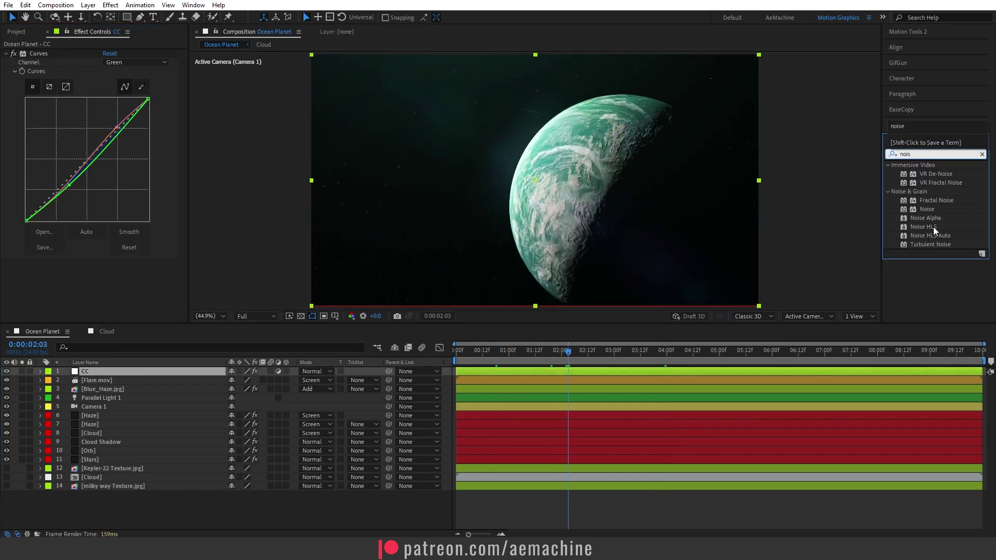
{"action": "double_click", "coordinate": [933, 234]}
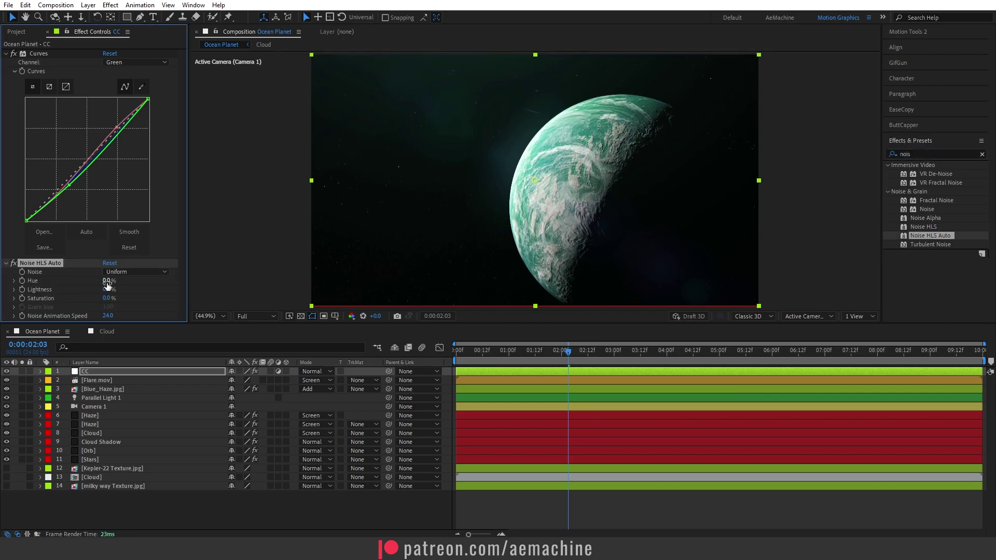
Raise the Lightness noise slightly, set the noise type to Squared, and collapse the Curves and Noise HLS Auto settings
{"action": "left_click_drag", "start_coordinate": [106, 289], "coordinate": [108, 290]}
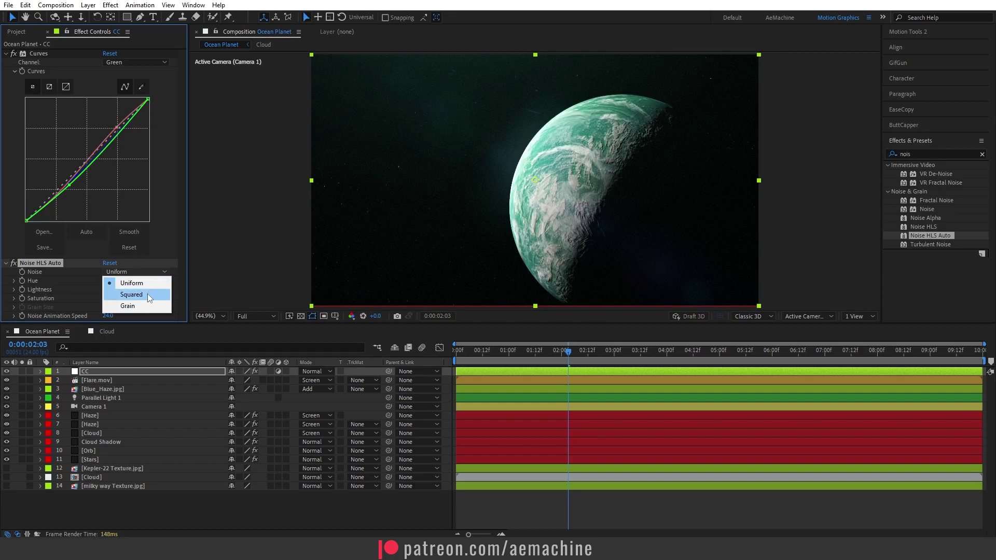
{"action": "left_click", "coordinate": [148, 294]}
{"action": "left_click", "coordinate": [3, 73]}
{"action": "left_click", "coordinate": [6, 53]}
{"action": "left_click", "coordinate": [5, 62]}
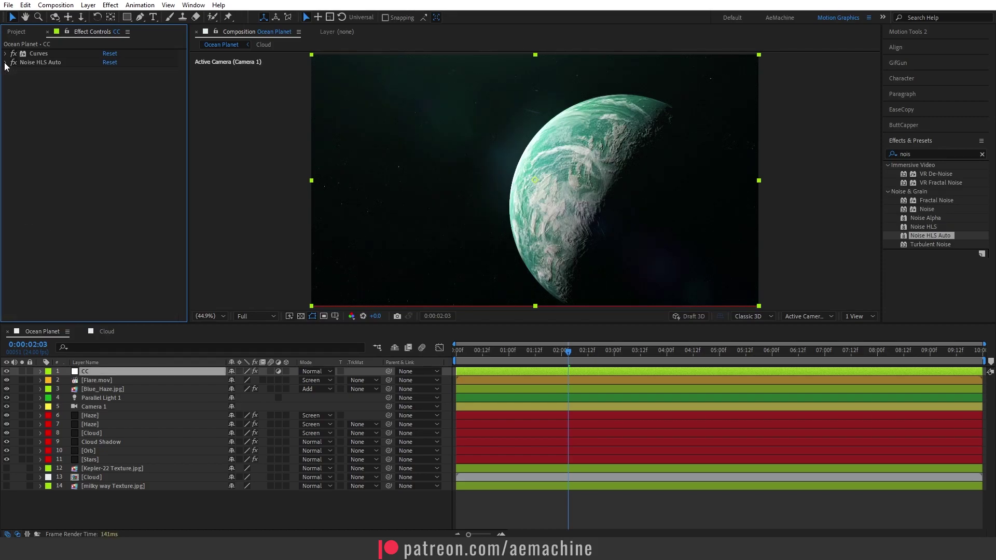
Apply the Unsharp Mask effect to the CC layer and adjust its Amount while viewing the planet at 100%
{"action": "left_click", "coordinate": [934, 154]}
{"action": "type", "text": "shar"}
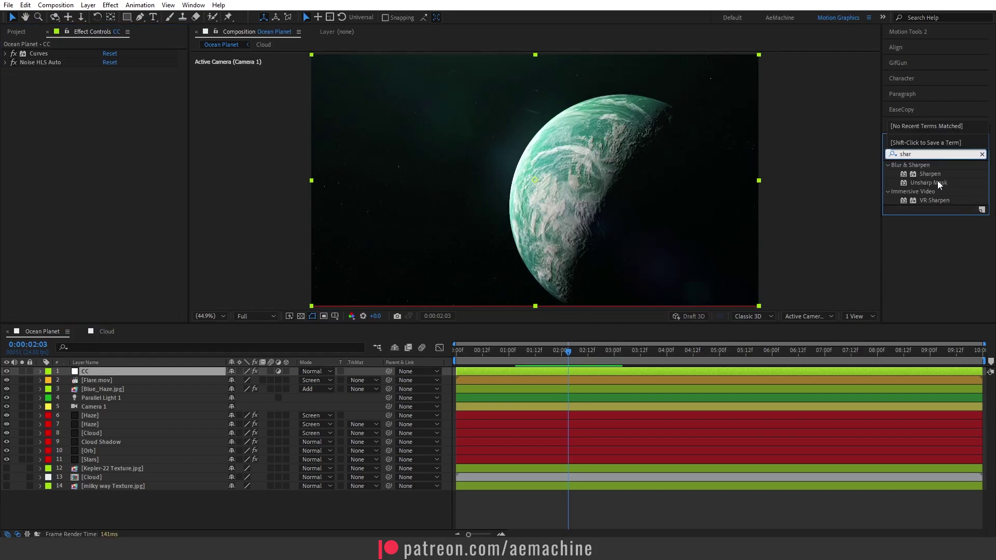
{"action": "double_click", "coordinate": [938, 180]}
{"action": "key", "text": "slash"}
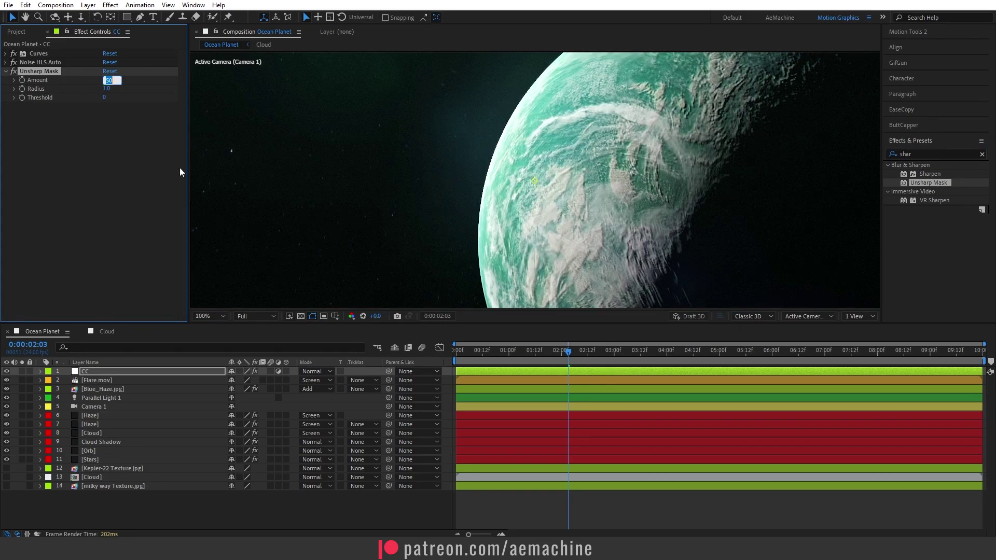
{"action": "key", "text": "Return"}
{"action": "left_click", "coordinate": [158, 175]}
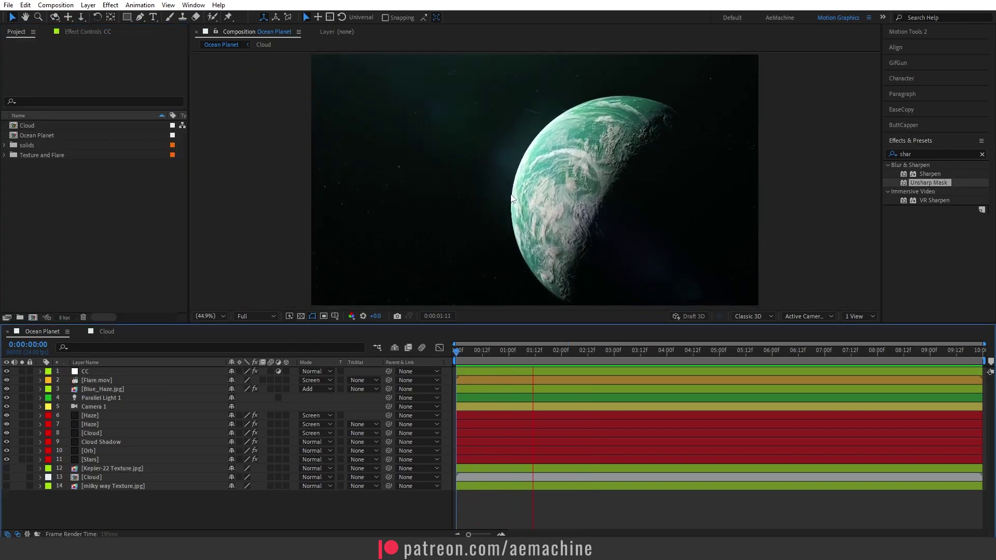